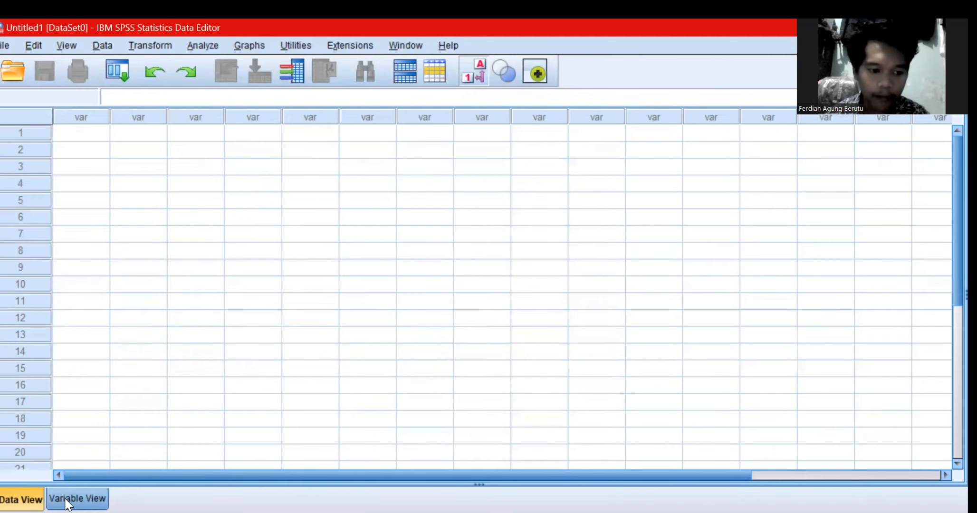
Define two variables named Kandang and Giberelin in the first two rows of the variable definitions.
{"action": "left_click", "coordinate": [67, 502]}
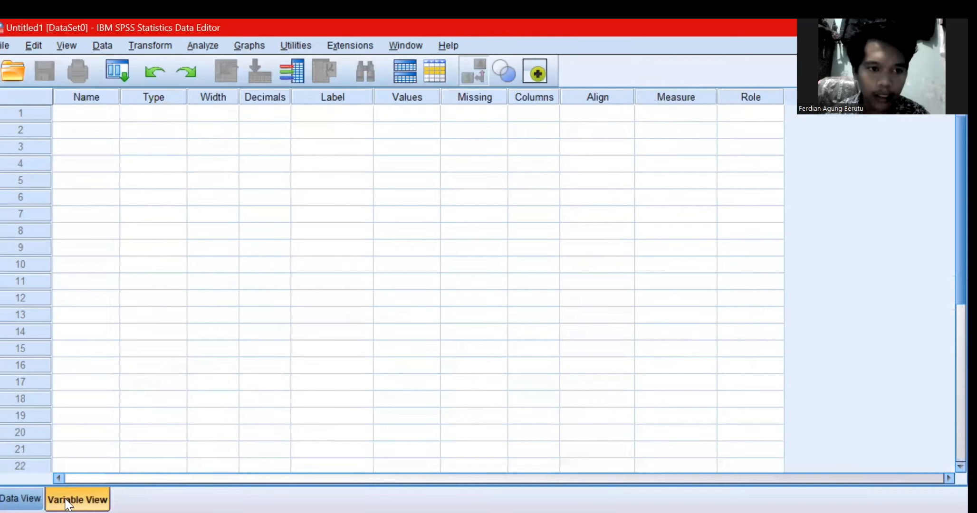
{"action": "left_click", "coordinate": [19, 498]}
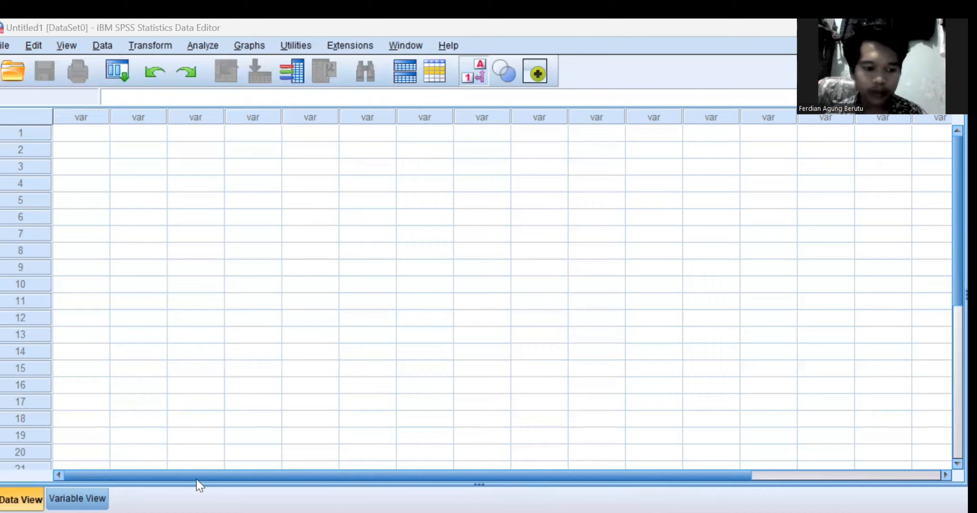
{"action": "left_click", "coordinate": [77, 498]}
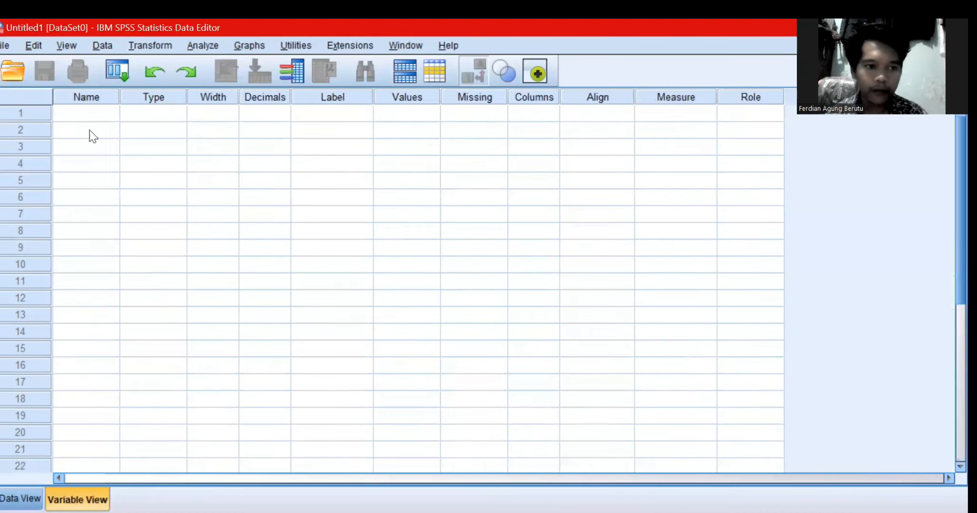
{"action": "left_click", "coordinate": [81, 119]}
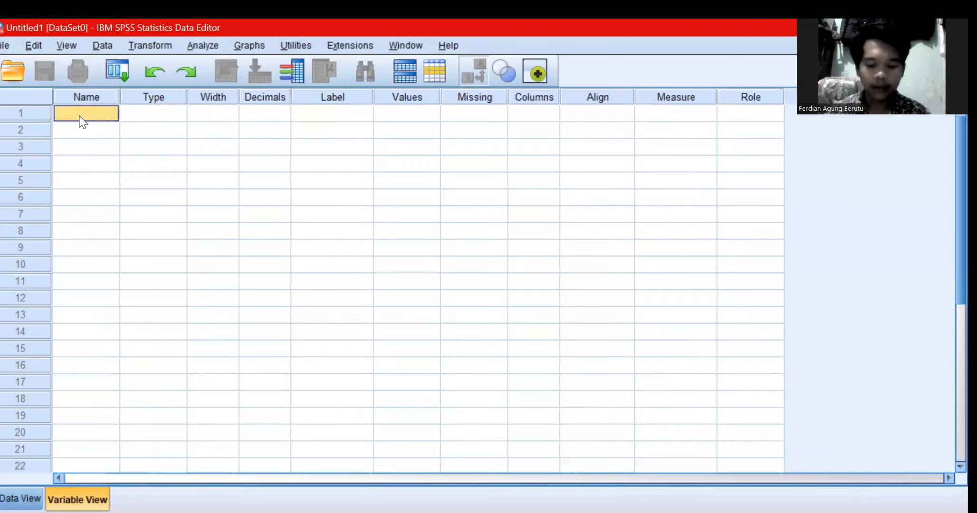
{"action": "type", "text": "Kanda"}
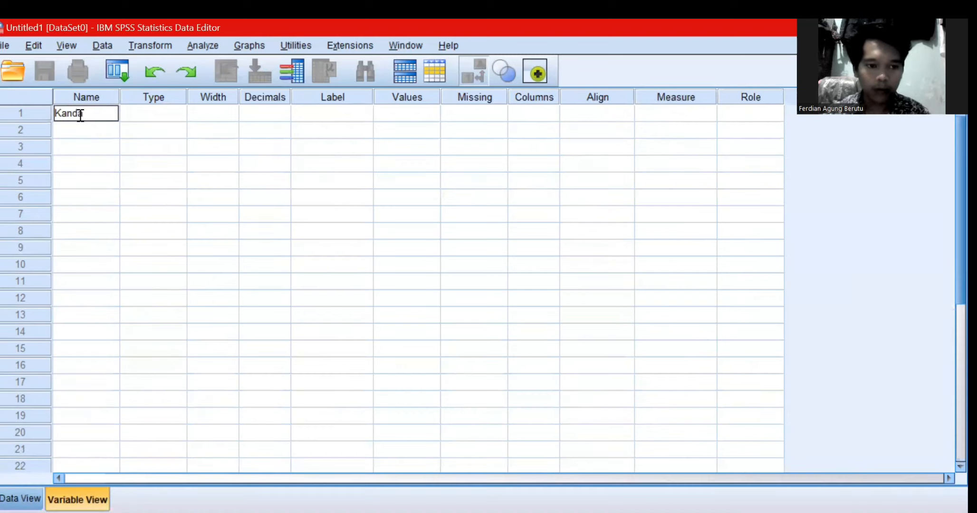
{"action": "type", "text": "ng"}
{"action": "key", "text": "Return"}
{"action": "type", "text": "Gi"}
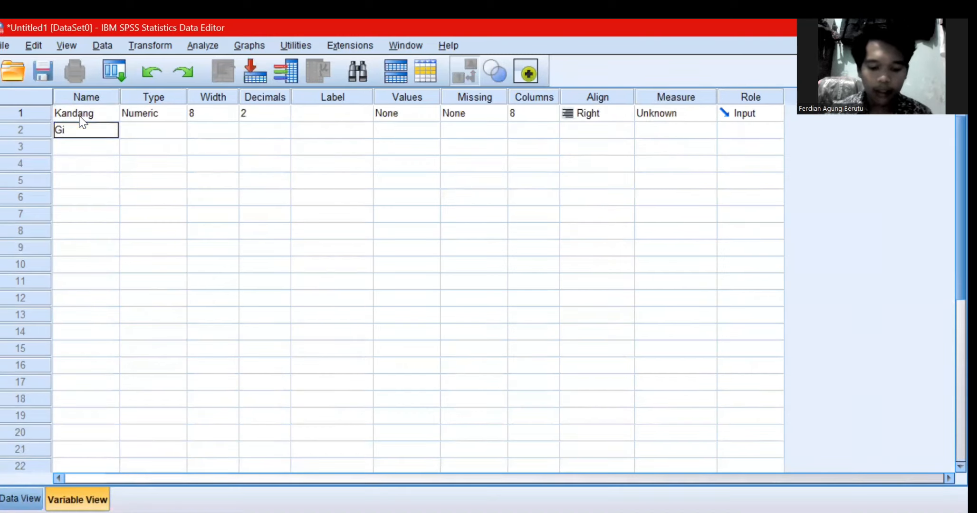
{"action": "type", "text": "berelin"}
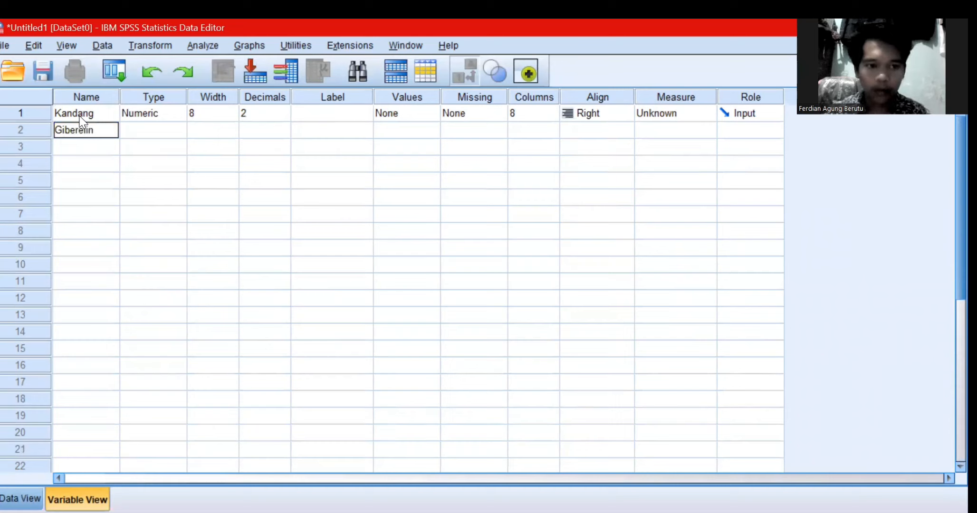
{"action": "key", "text": "Return"}
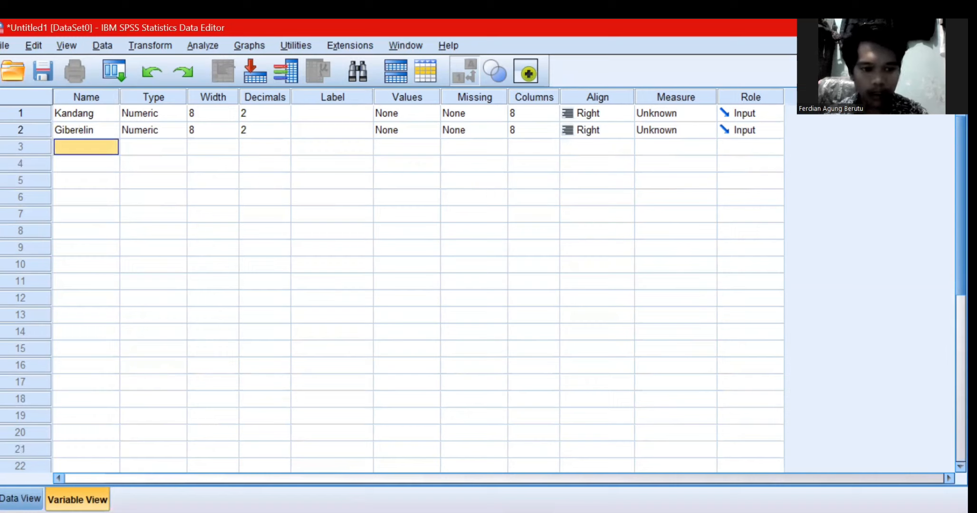
Define three more variables named Ulangan, Total and Kombinasi below Giberelin.
{"action": "key", "text": "alt+Tab"}
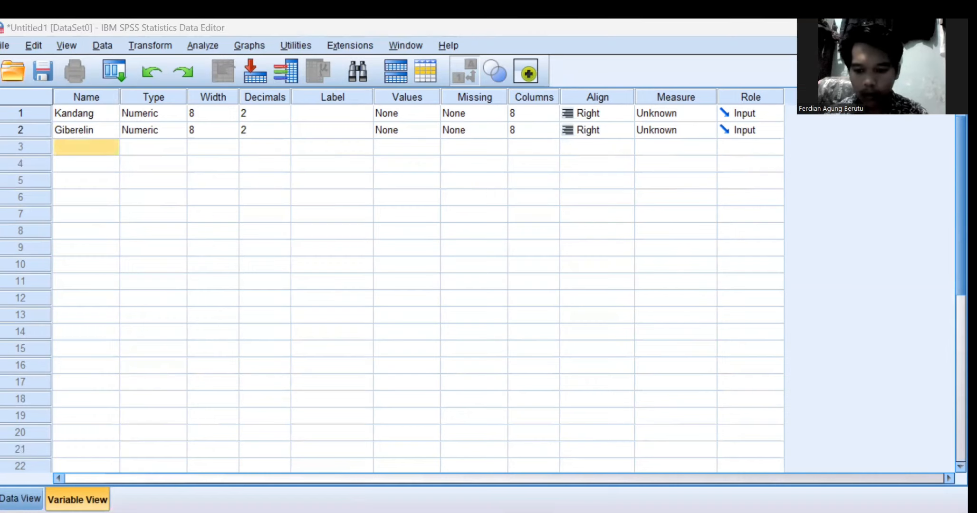
{"action": "left_click", "coordinate": [645, 492]}
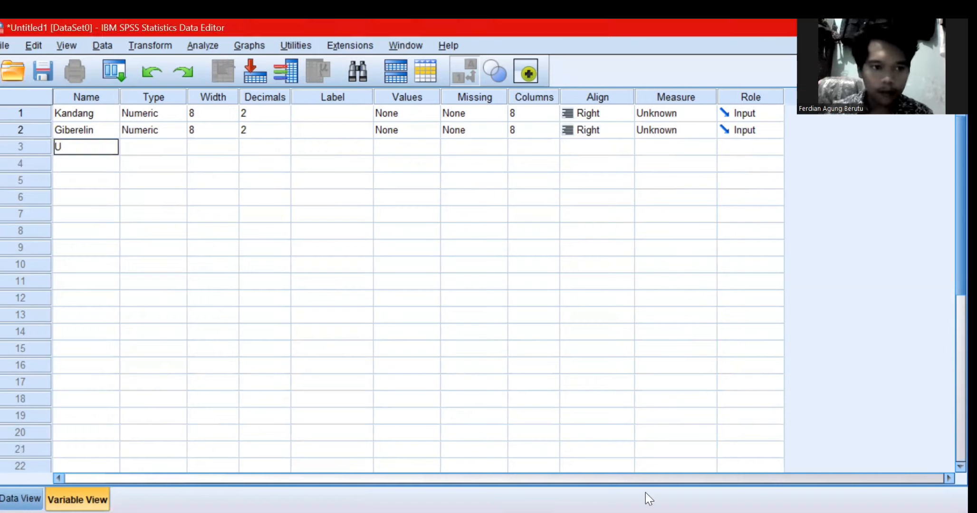
{"action": "type", "text": "Ulangan"}
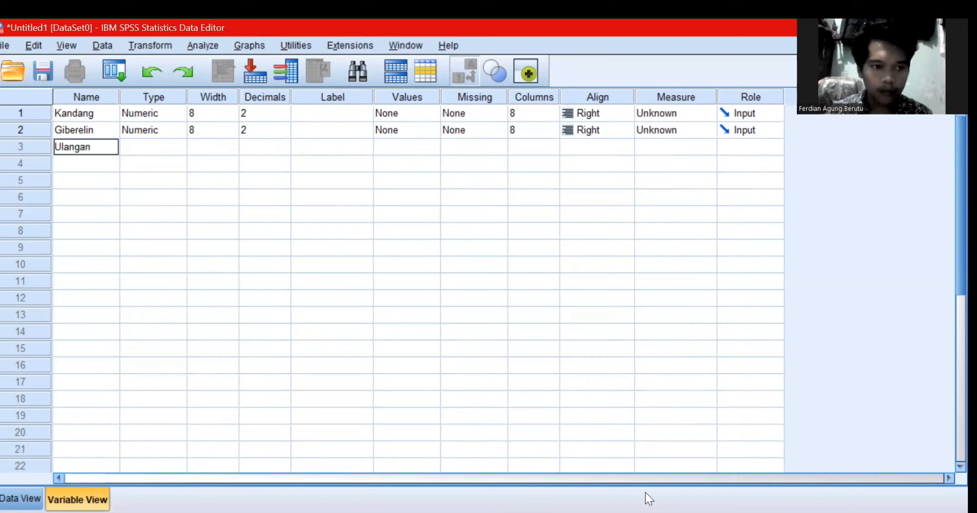
{"action": "key", "text": "Return"}
{"action": "type", "text": "Tota"}
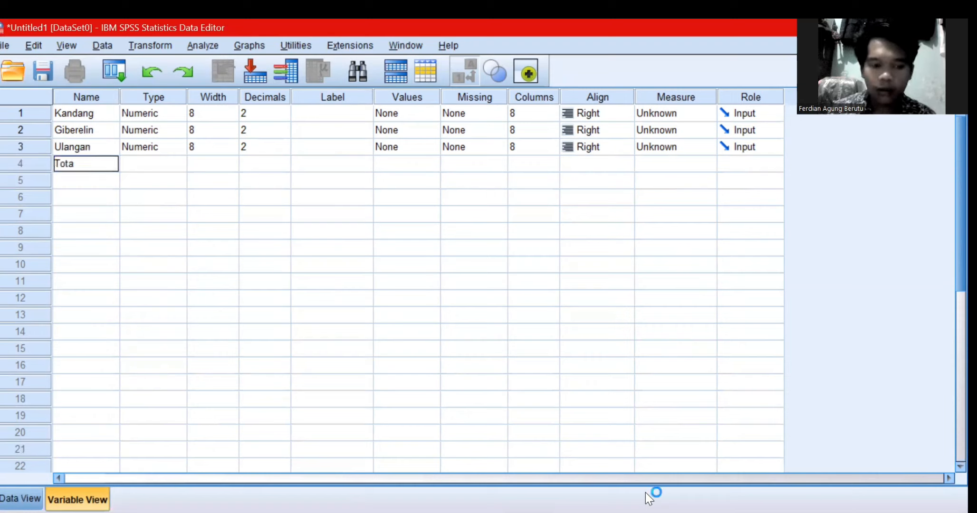
{"action": "type", "text": "l"}
{"action": "key", "text": "Return"}
{"action": "type", "text": "Kom"}
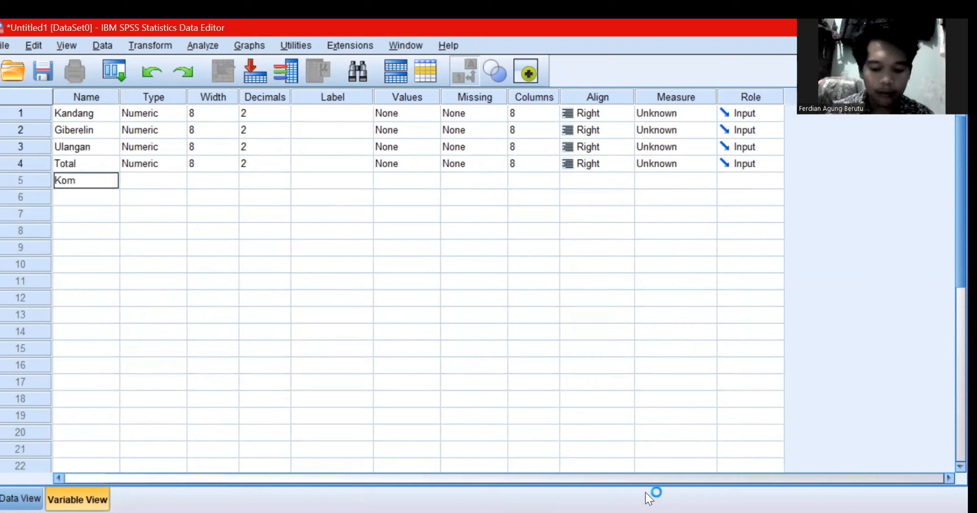
{"action": "type", "text": "binasi"}
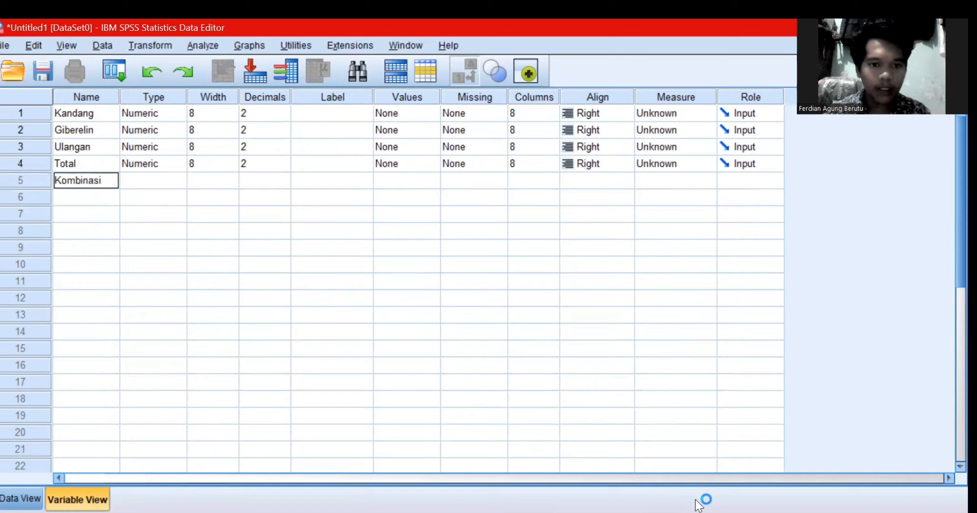
{"action": "left_click", "coordinate": [487, 385]}
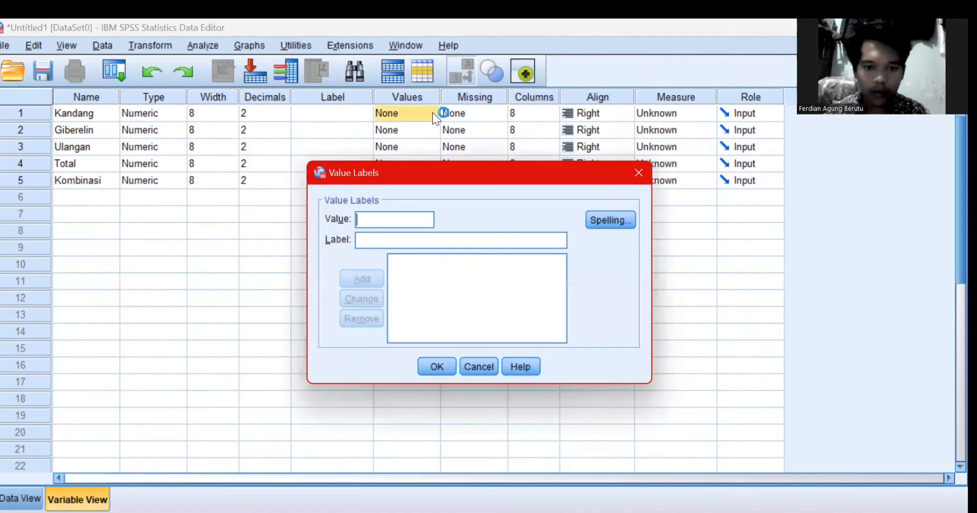
Assign value labels to the Kandang variable: 1 = K1, 2 = K2 and 3 = K3.
{"action": "left_click", "coordinate": [405, 221]}
{"action": "type", "text": "1"}
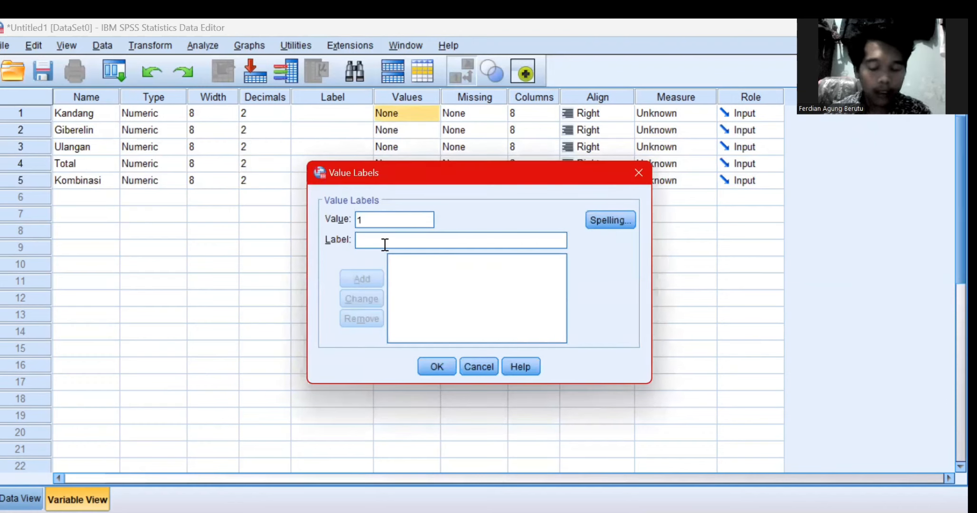
{"action": "left_click", "coordinate": [385, 244]}
{"action": "type", "text": "K1"}
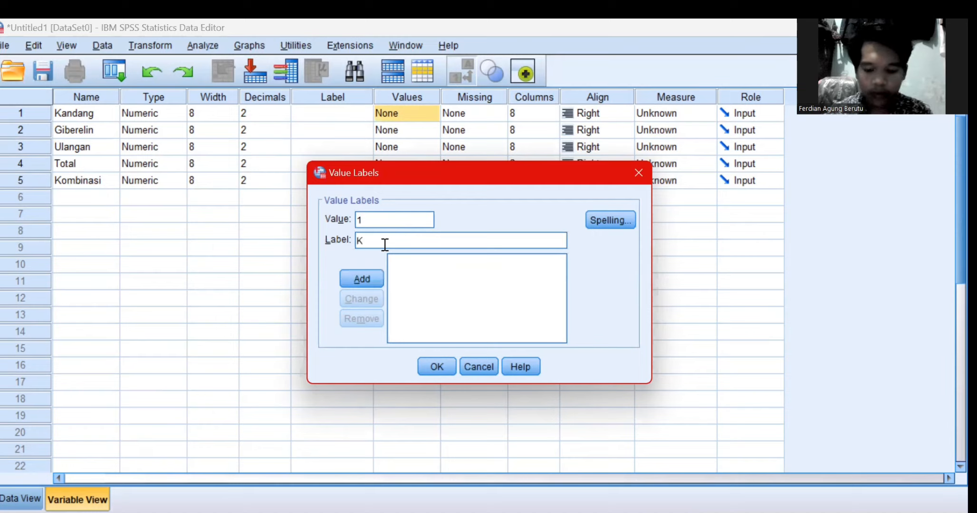
{"action": "key", "text": "Return"}
{"action": "type", "text": "2"}
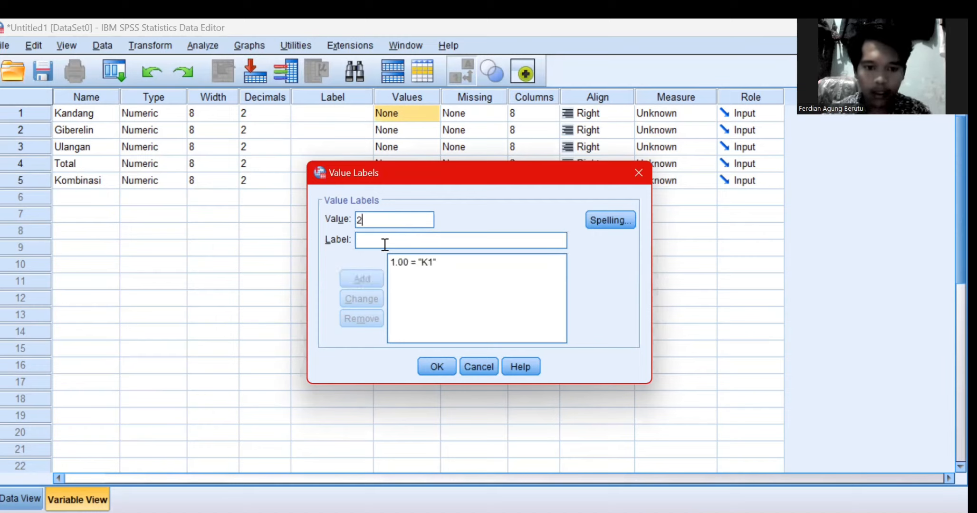
{"action": "left_click", "coordinate": [370, 239]}
{"action": "type", "text": "K2"}
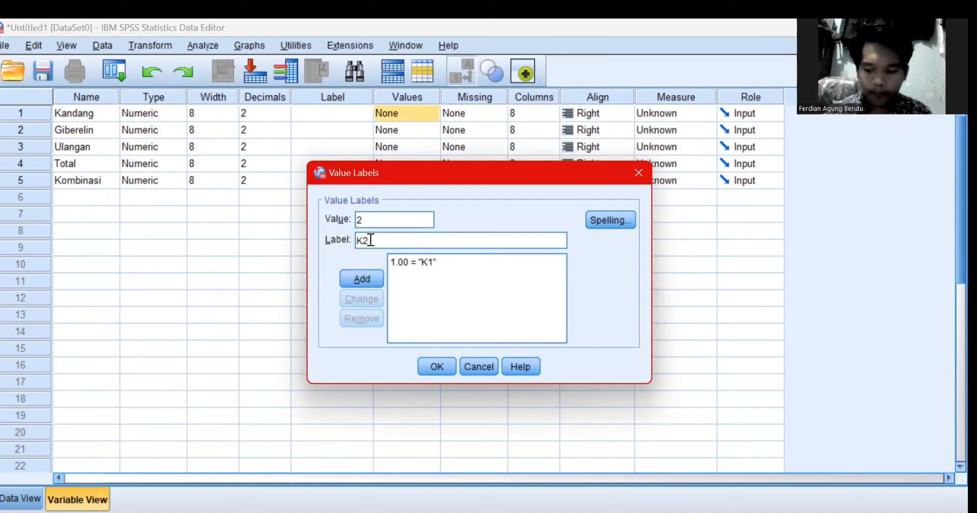
{"action": "key", "text": "Return"}
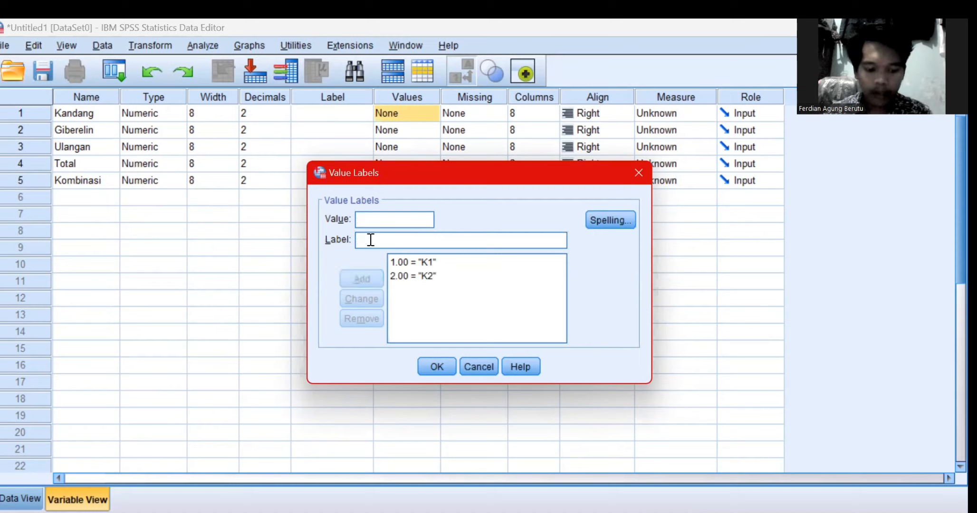
{"action": "type", "text": "3"}
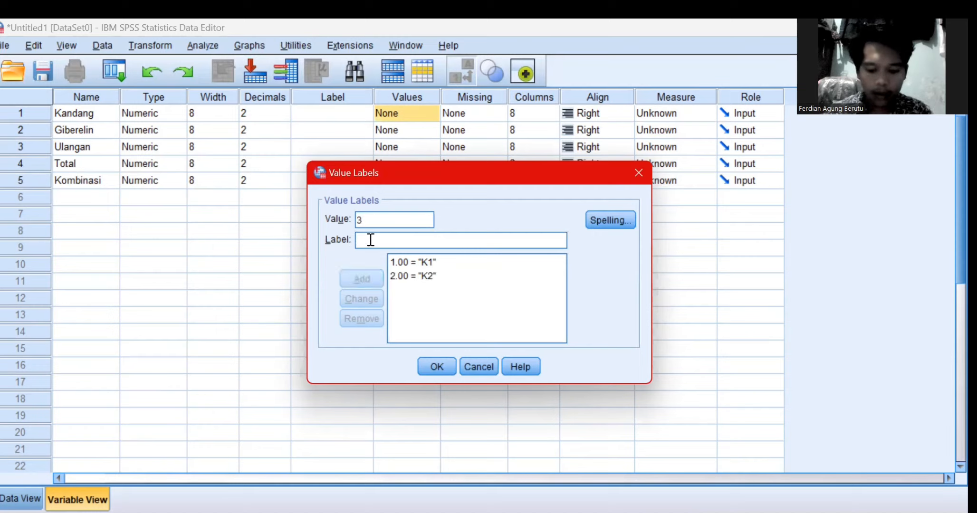
{"action": "type", "text": "K3"}
{"action": "key", "text": "Return"}
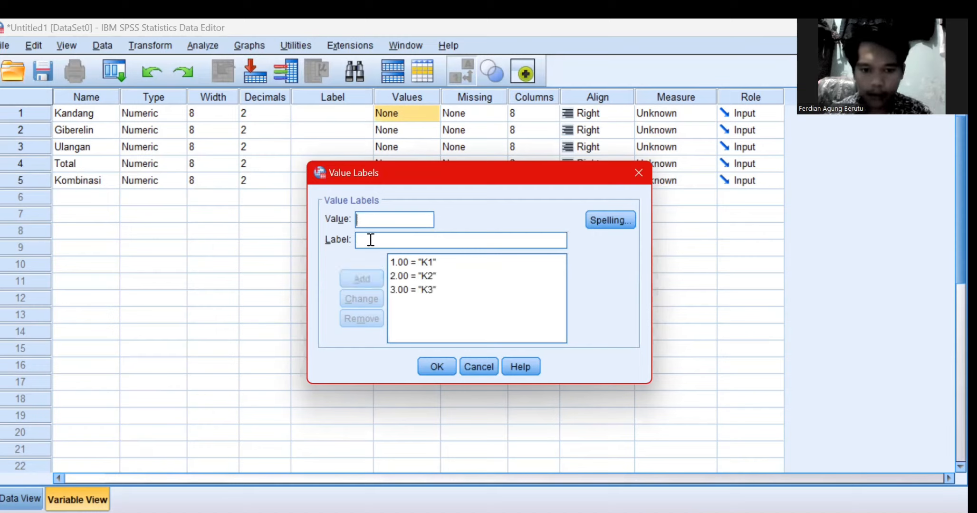
{"action": "left_click", "coordinate": [424, 366]}
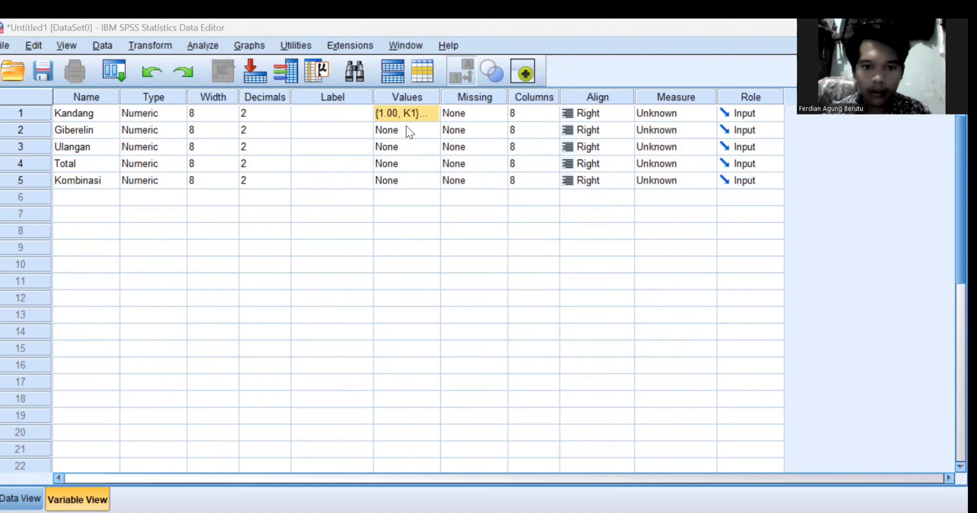
Assign value labels to the Giberelin variable: 1 = G1, 2 = G2 and 3 = G3.
{"action": "left_click", "coordinate": [427, 128]}
{"action": "left_click", "coordinate": [430, 129]}
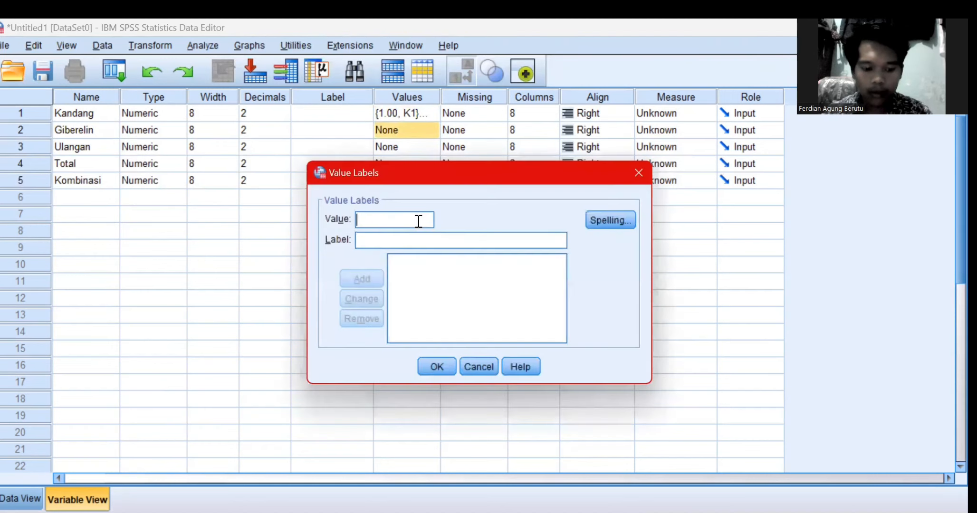
{"action": "type", "text": "1"}
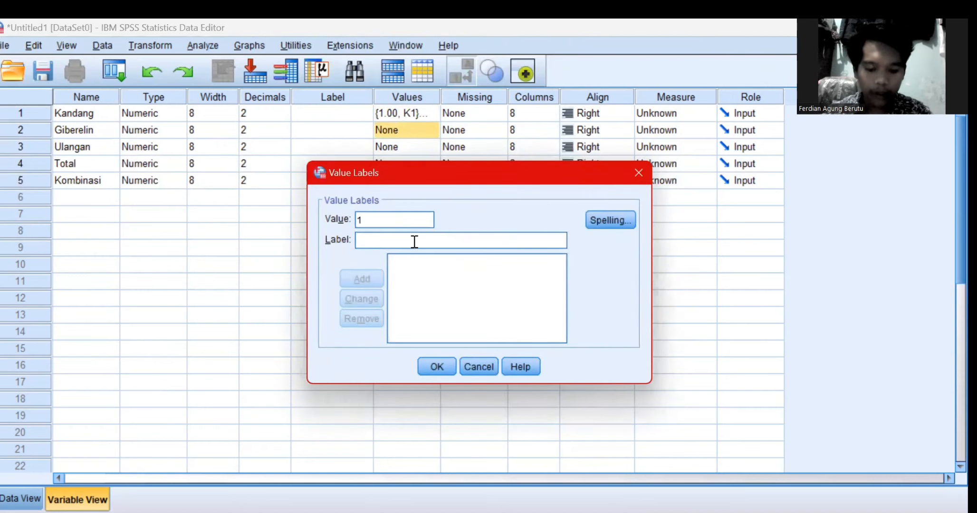
{"action": "type", "text": "G1"}
{"action": "key", "text": "Return"}
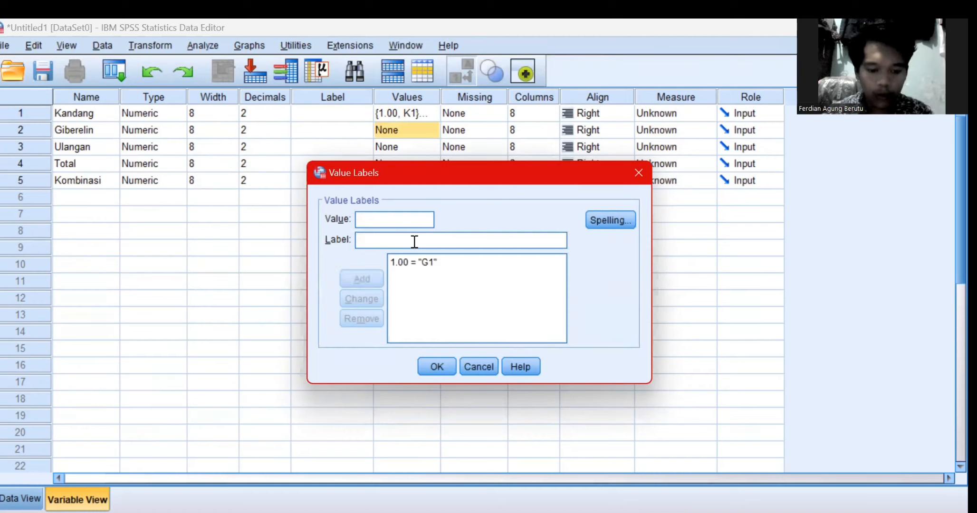
{"action": "type", "text": "2"}
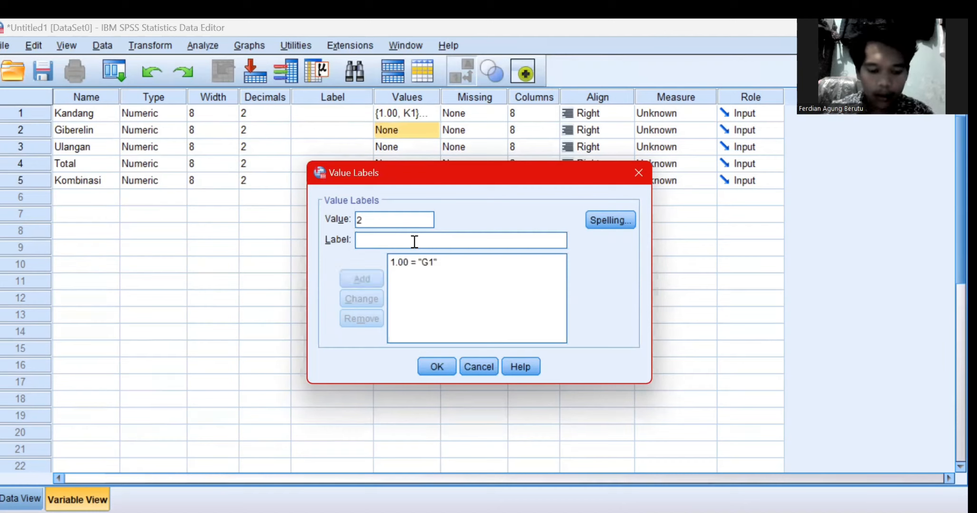
{"action": "left_click", "coordinate": [414, 242]}
{"action": "type", "text": "G2"}
{"action": "key", "text": "Return"}
{"action": "type", "text": "3"}
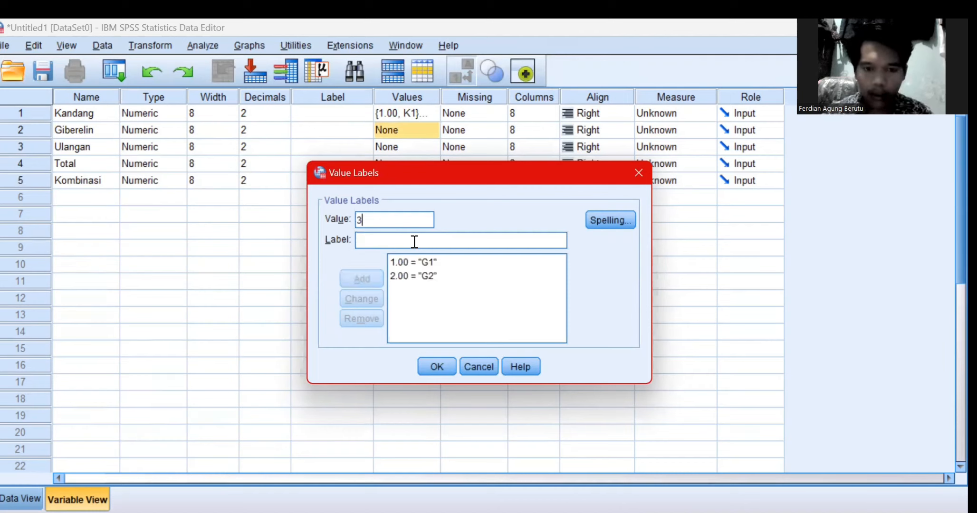
{"action": "type", "text": "g"}
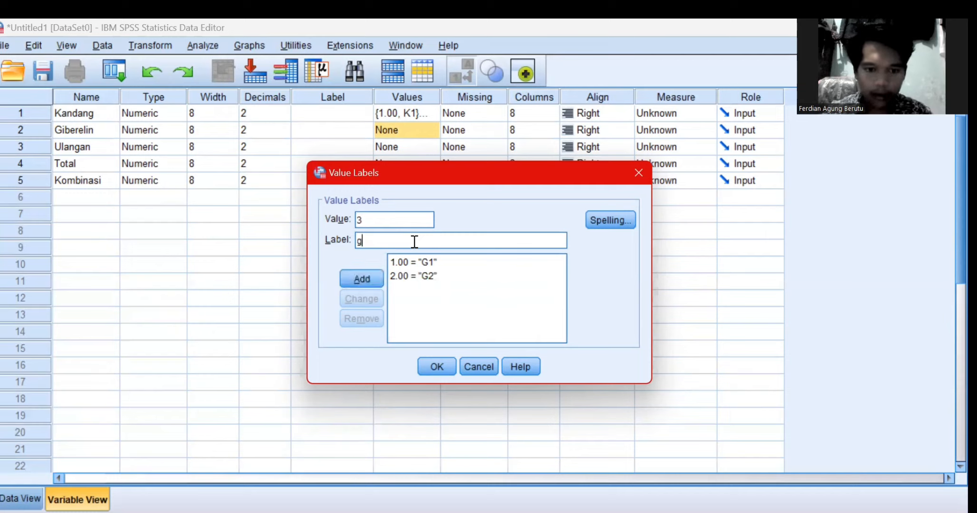
{"action": "key", "text": "BackSpace"}
{"action": "type", "text": "G3"}
{"action": "key", "text": "Return"}
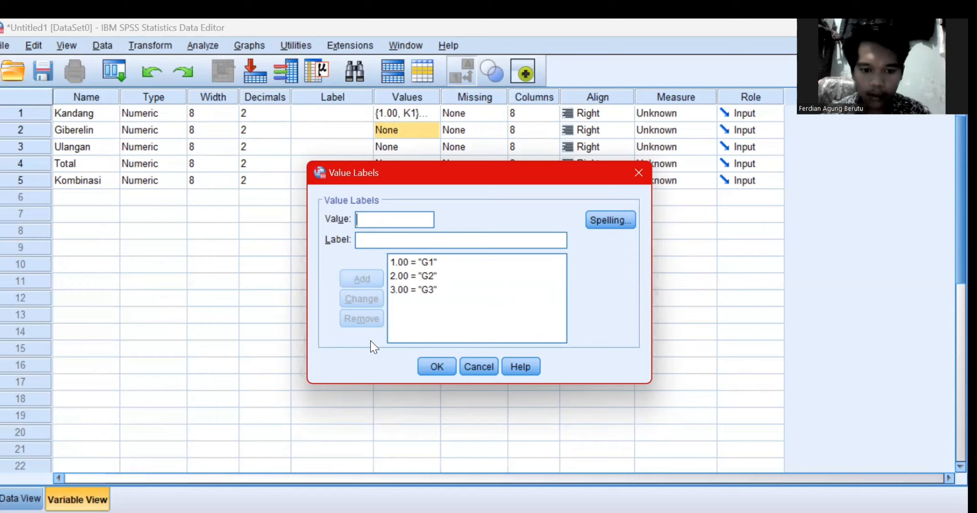
{"action": "left_click", "coordinate": [436, 366]}
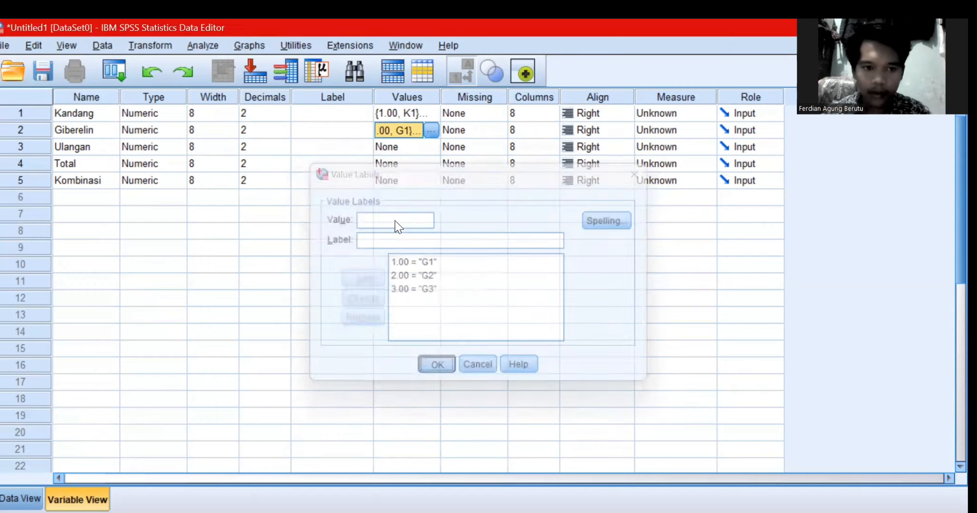
Assign value labels to the Ulangan variable: 1 = Ulangan1, 2 = Ulangan2 and 3 = Ulangan3.
{"action": "left_click", "coordinate": [416, 148]}
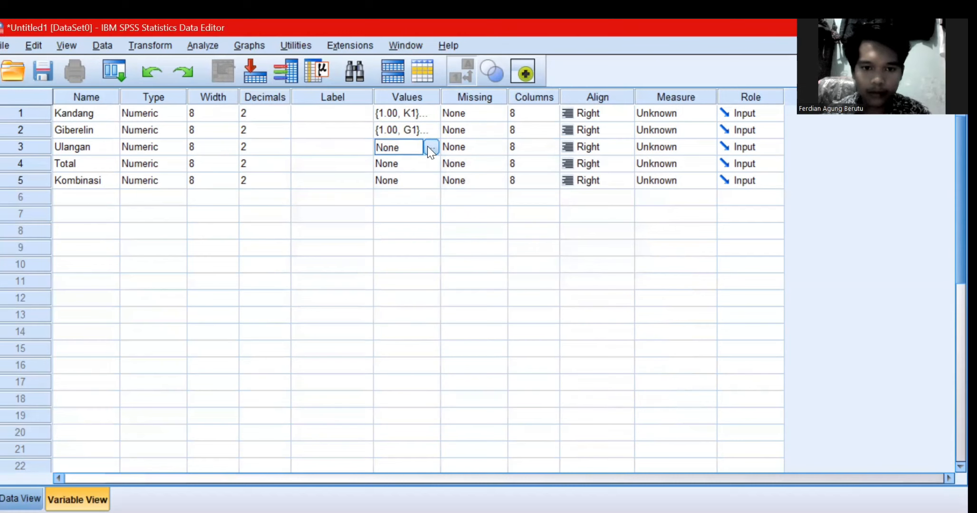
{"action": "left_click", "coordinate": [430, 147]}
{"action": "type", "text": "1"}
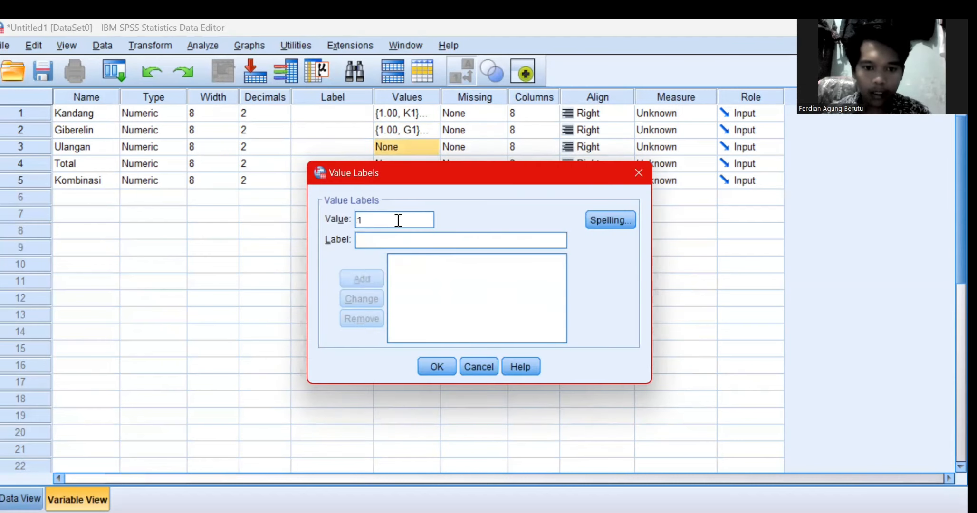
{"action": "left_click", "coordinate": [393, 243]}
{"action": "type", "text": "Ula"}
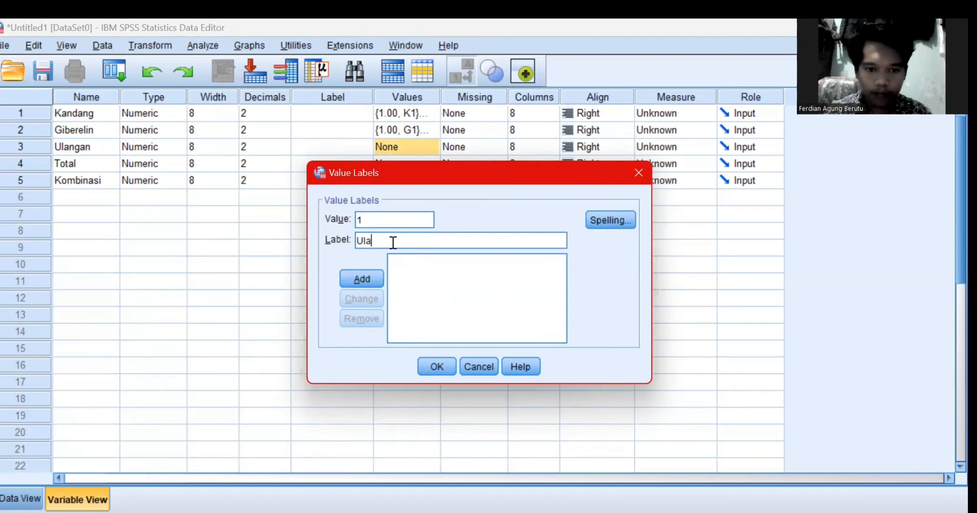
{"action": "type", "text": "ngan1"}
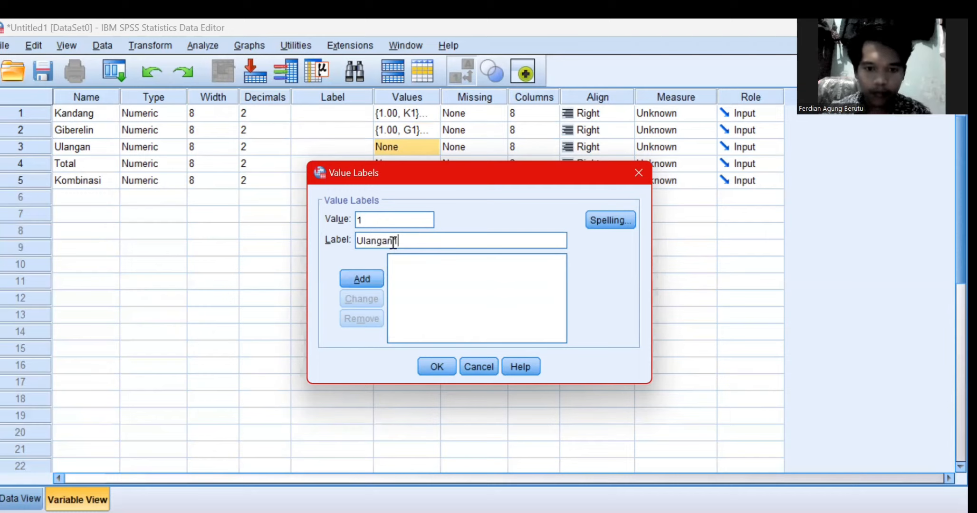
{"action": "left_click", "coordinate": [373, 270]}
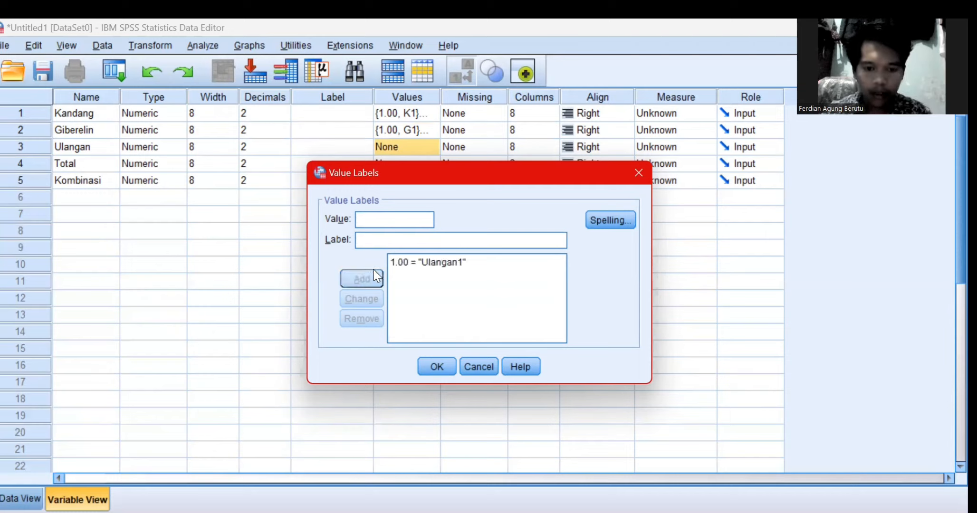
{"action": "type", "text": "2"}
{"action": "left_click", "coordinate": [365, 244]}
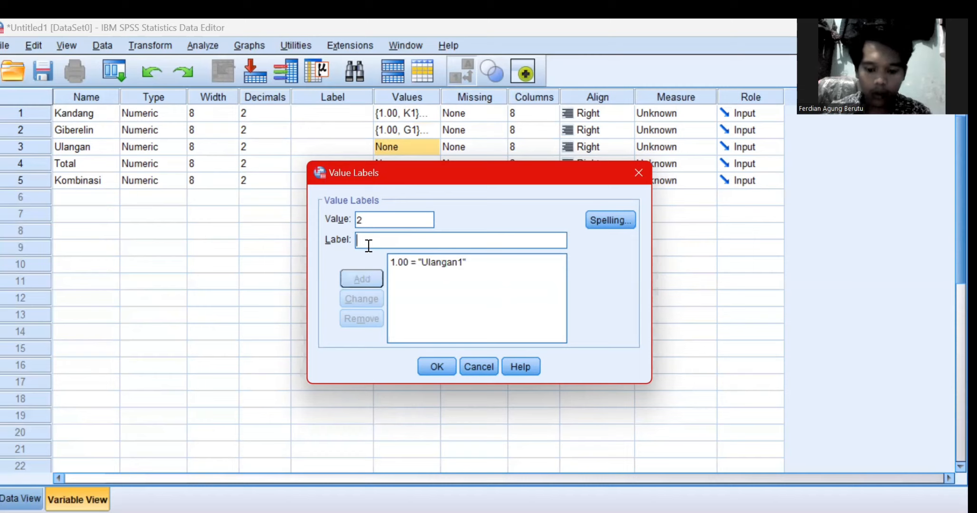
{"action": "type", "text": "Ulanga"}
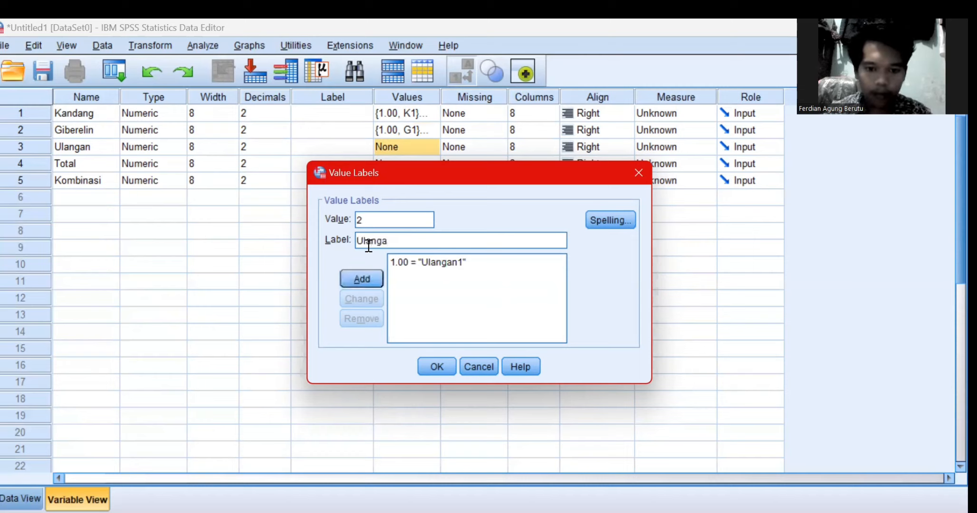
{"action": "type", "text": "n2"}
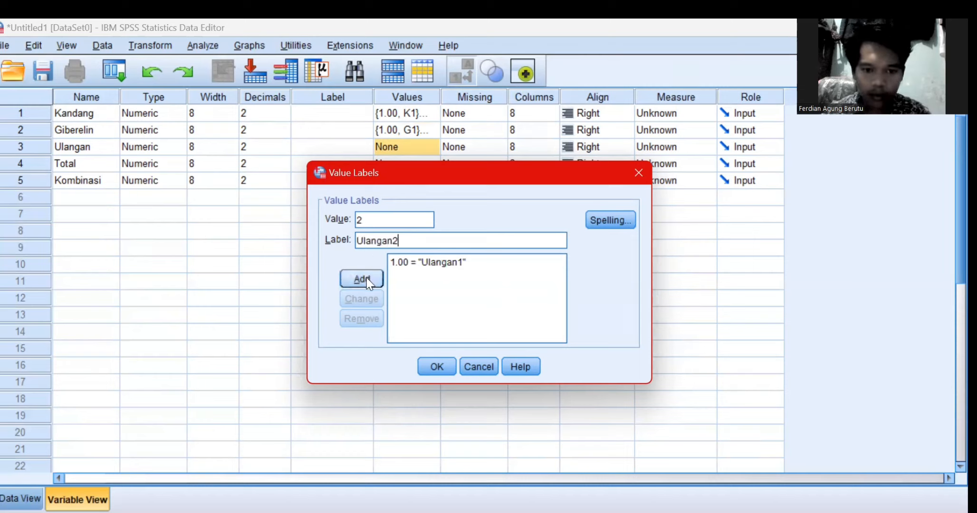
{"action": "left_click", "coordinate": [366, 279]}
{"action": "type", "text": "3"}
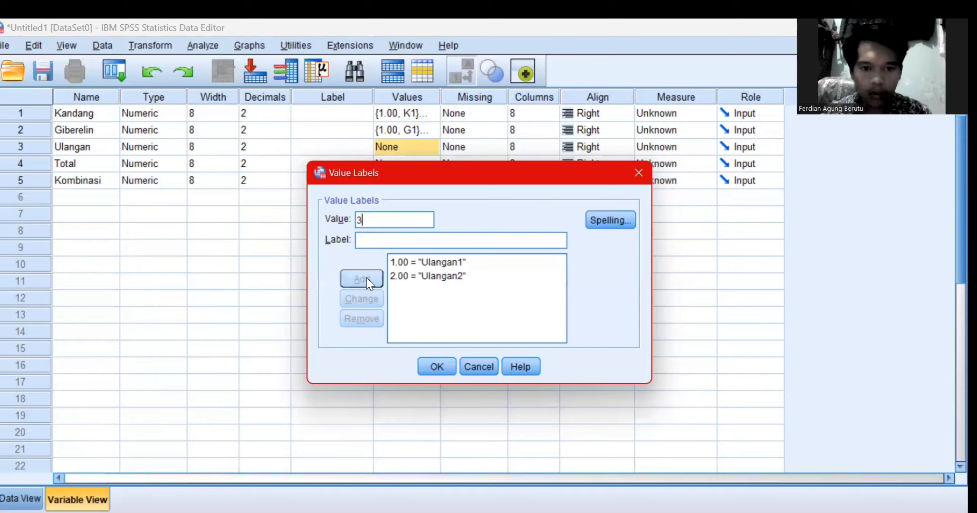
{"action": "left_click", "coordinate": [379, 246]}
{"action": "type", "text": "Ula"}
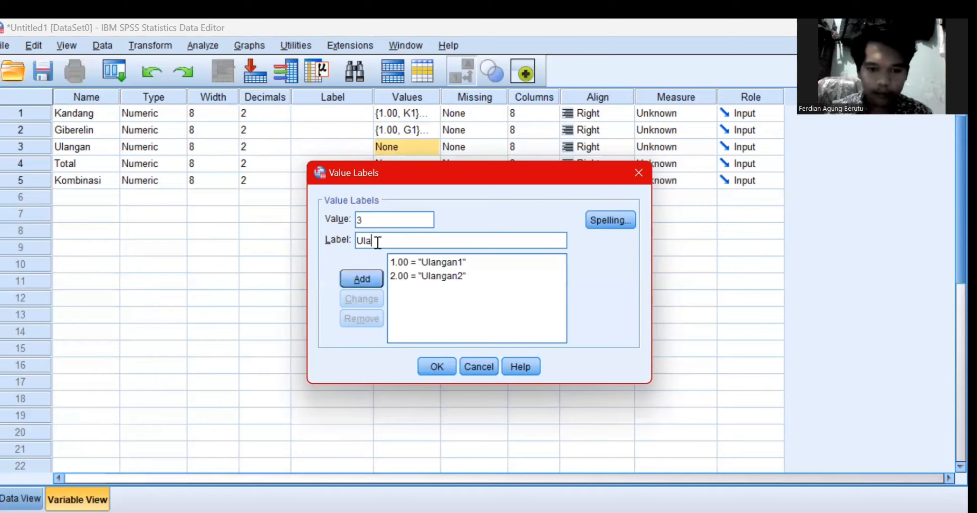
{"action": "type", "text": "ngan3"}
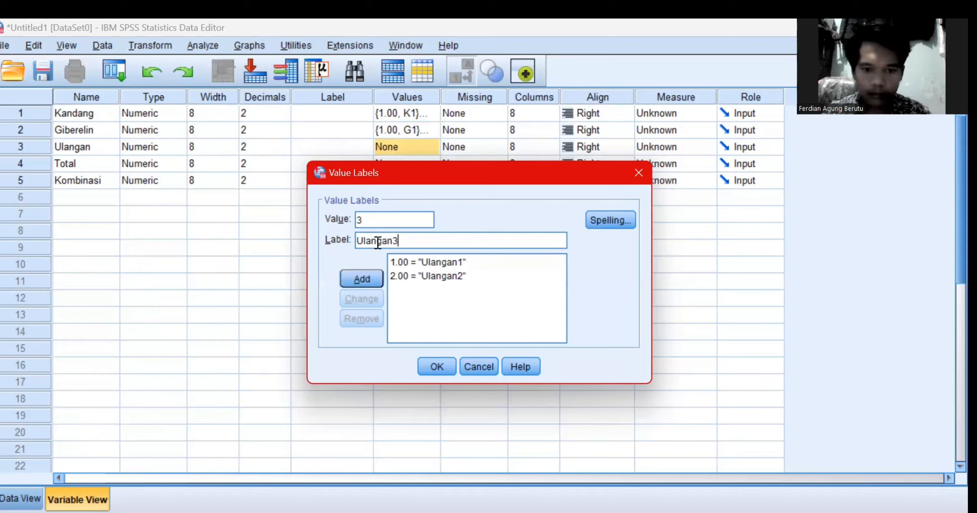
{"action": "left_click", "coordinate": [371, 277]}
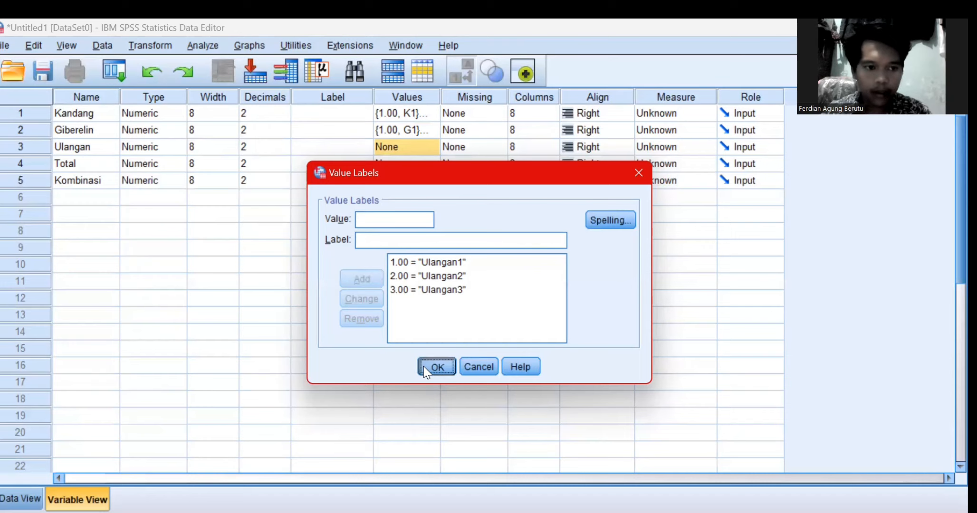
{"action": "left_click", "coordinate": [436, 367]}
Add the first three value labels for the Kombinasi variable: 1 = K1G1, 2 = K1G2 and 3 = K1G3.
{"action": "left_click", "coordinate": [433, 185]}
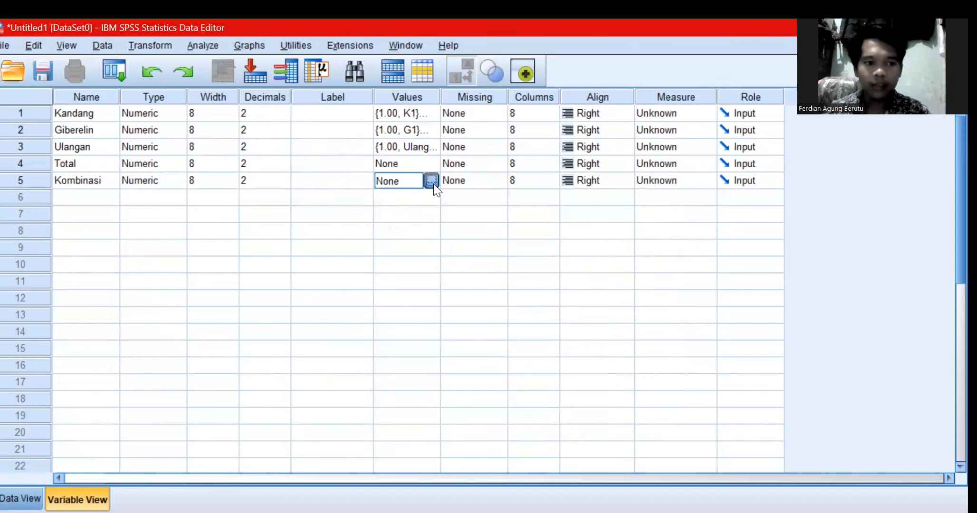
{"action": "left_click", "coordinate": [434, 184]}
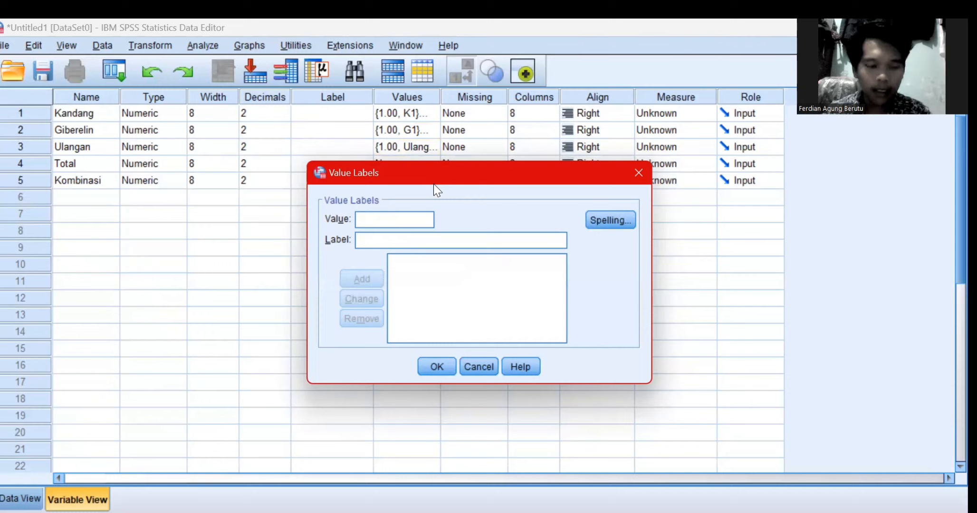
{"action": "type", "text": "1"}
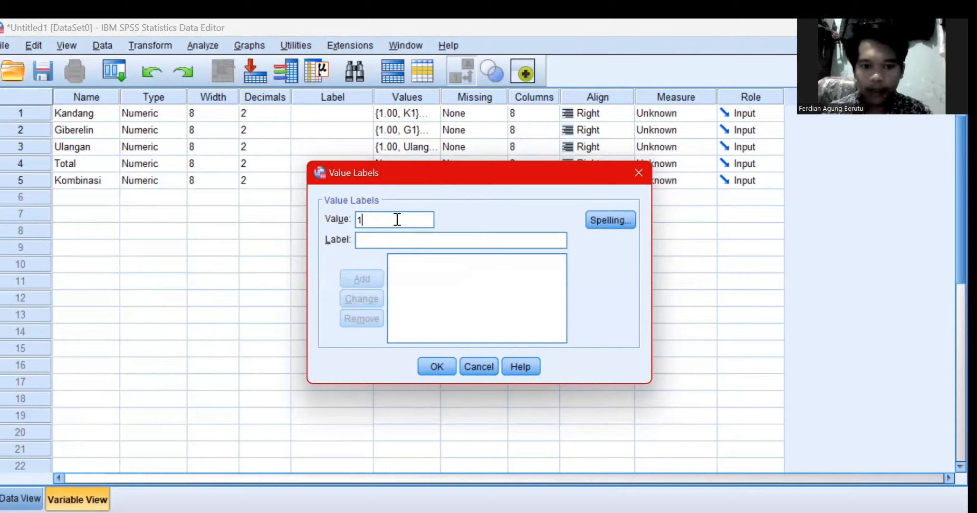
{"action": "left_click", "coordinate": [383, 239]}
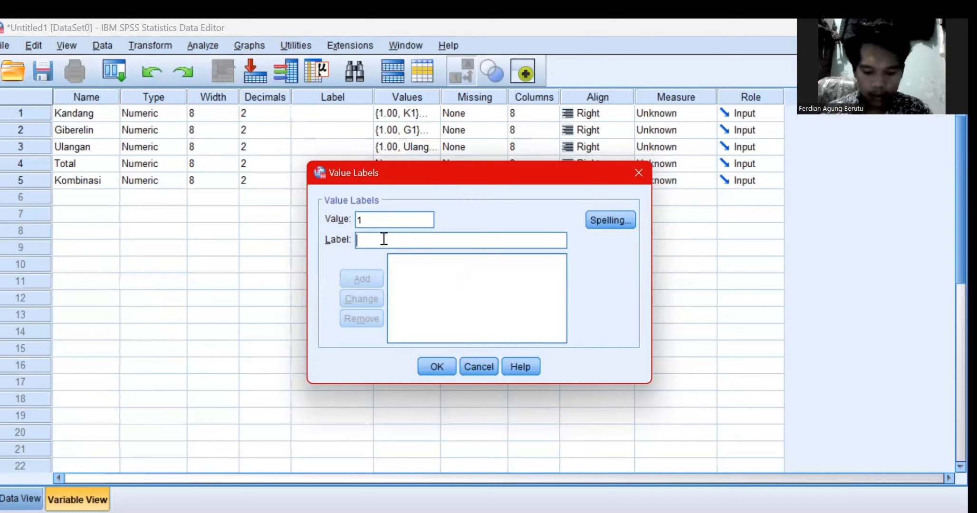
{"action": "type", "text": "K1G"}
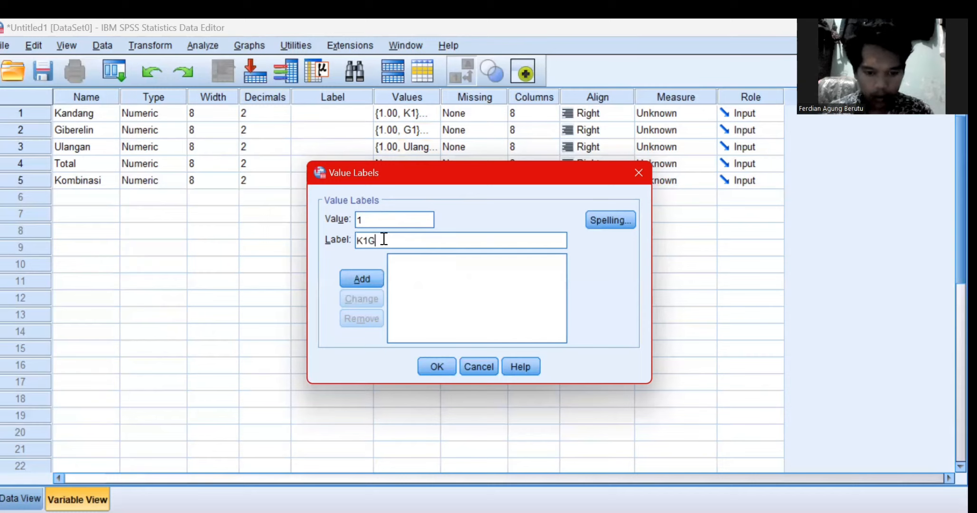
{"action": "type", "text": "1"}
{"action": "left_click", "coordinate": [361, 278]}
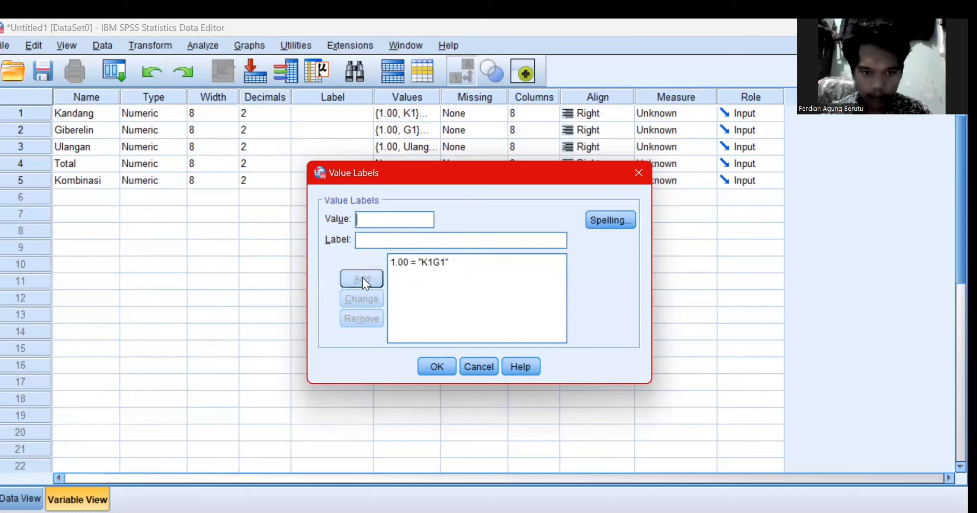
{"action": "type", "text": "2"}
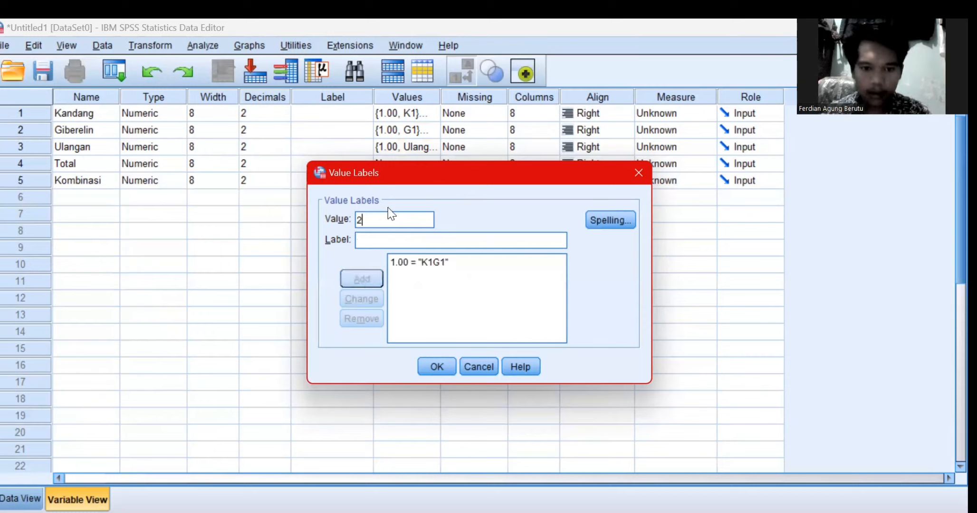
{"action": "left_click", "coordinate": [386, 235]}
{"action": "type", "text": "K1G2"}
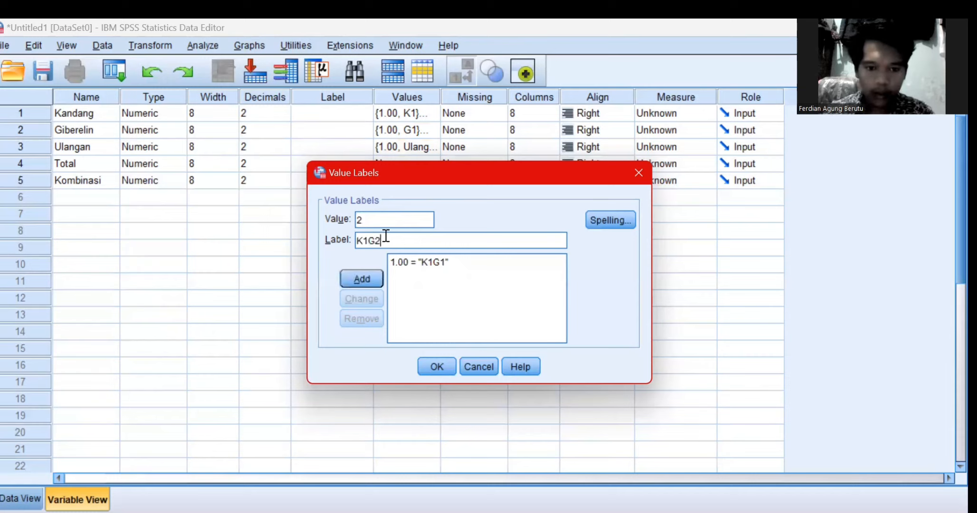
{"action": "left_click", "coordinate": [371, 280]}
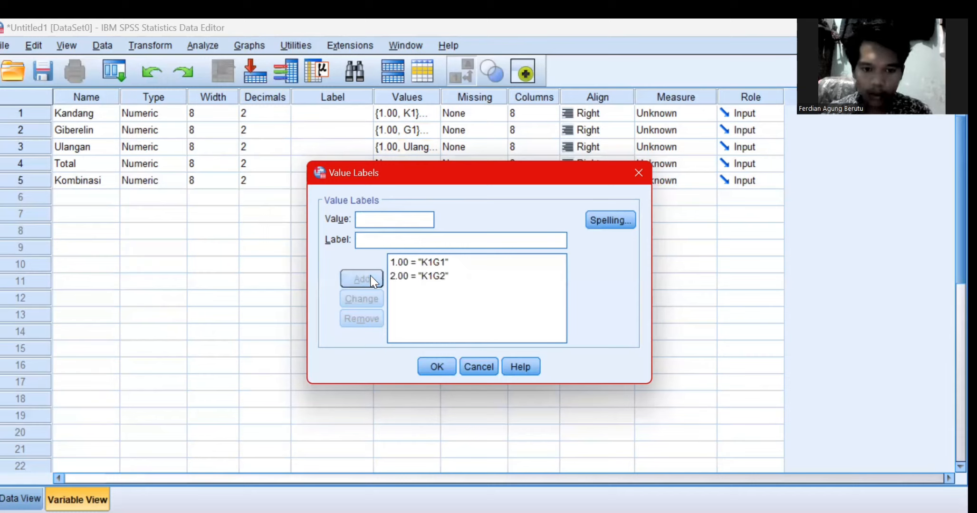
{"action": "type", "text": "3"}
{"action": "left_click", "coordinate": [360, 241]}
{"action": "type", "text": "K"}
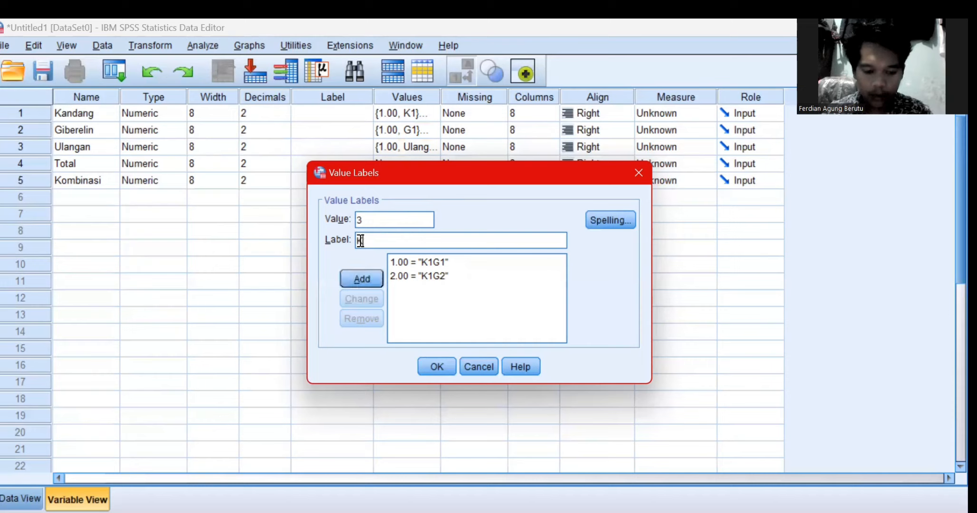
{"action": "type", "text": "1G3"}
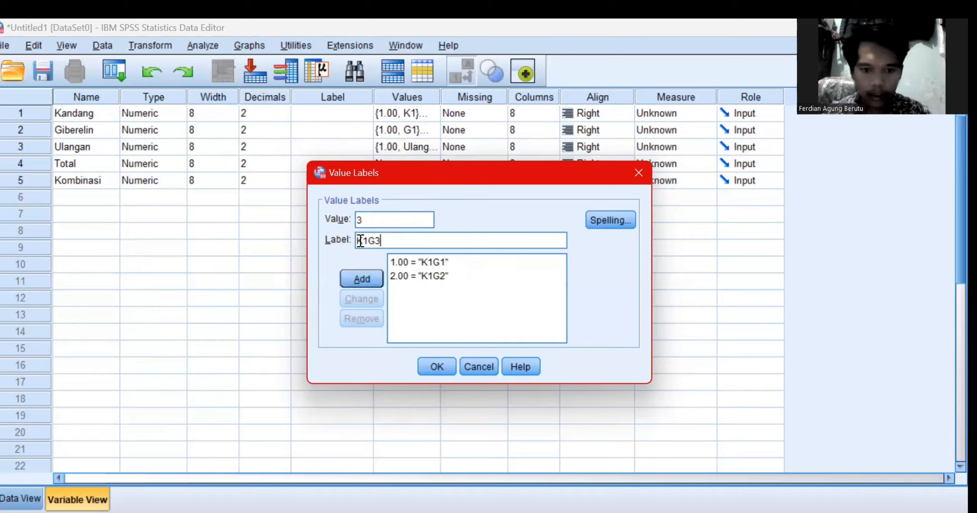
{"action": "key", "text": "Return"}
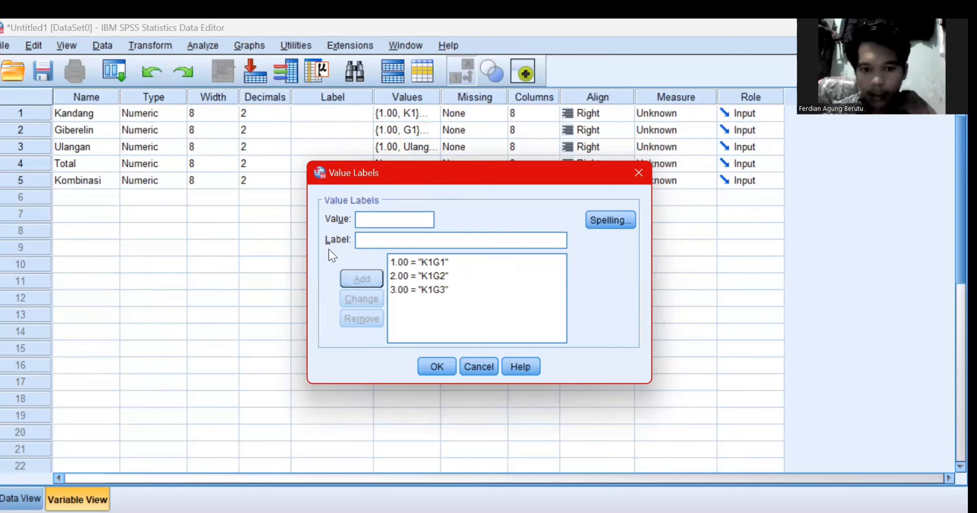
Add the K2 combinations to the Kombinasi value labels: 4 = K2G1, 5 = K2G2 and 6 = K2G3.
{"action": "type", "text": "4"}
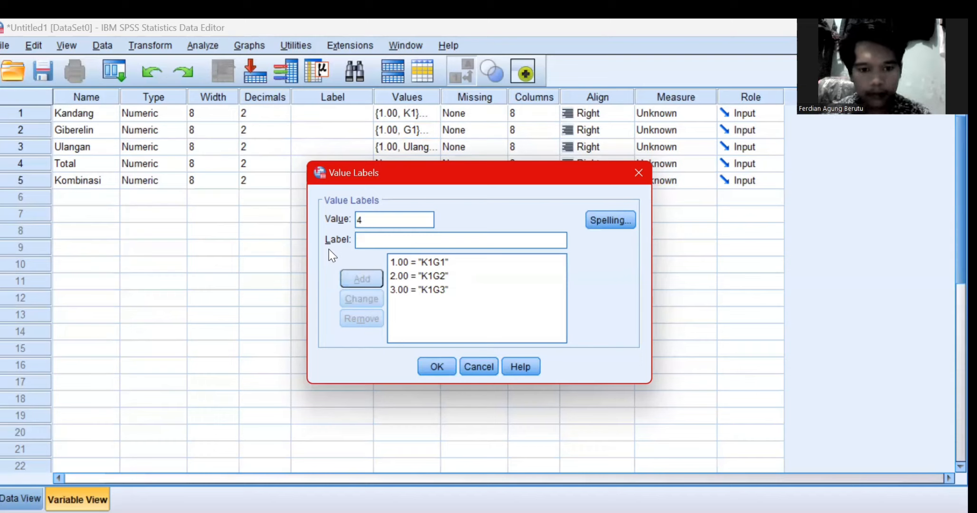
{"action": "left_click", "coordinate": [379, 240]}
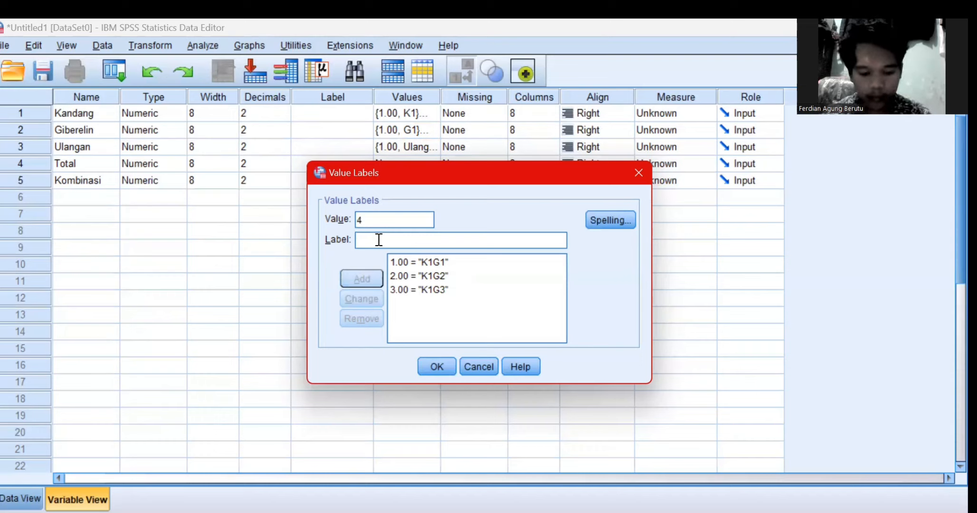
{"action": "type", "text": "K2G1"}
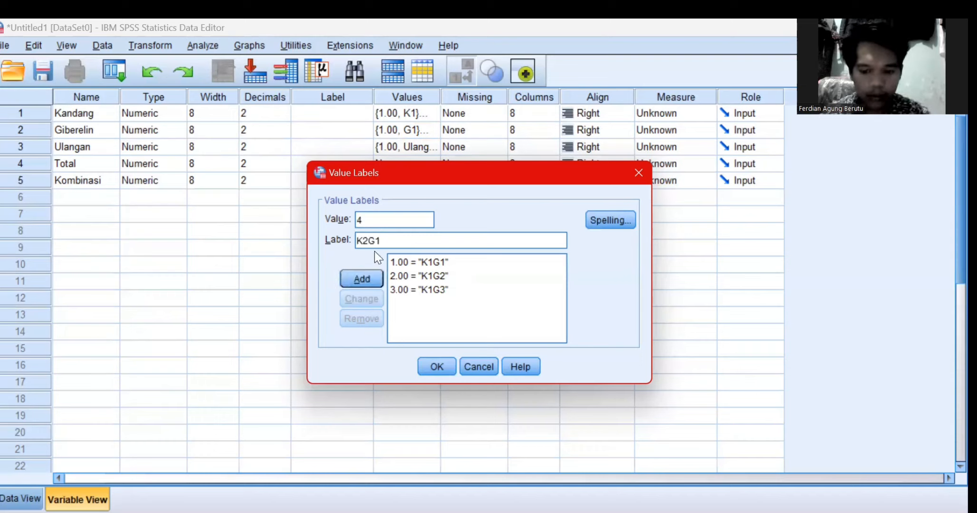
{"action": "key", "text": "Return"}
{"action": "type", "text": "5"}
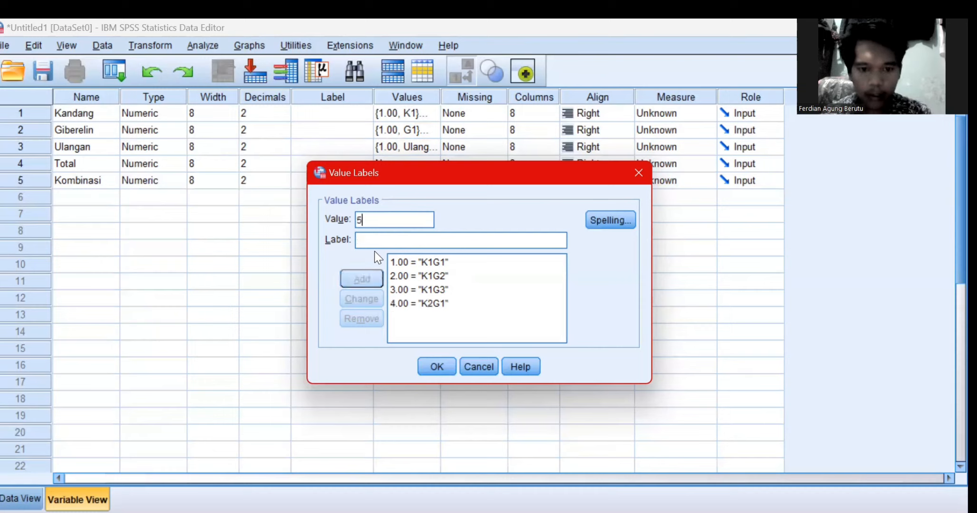
{"action": "left_click", "coordinate": [371, 244]}
{"action": "type", "text": "K2G2"}
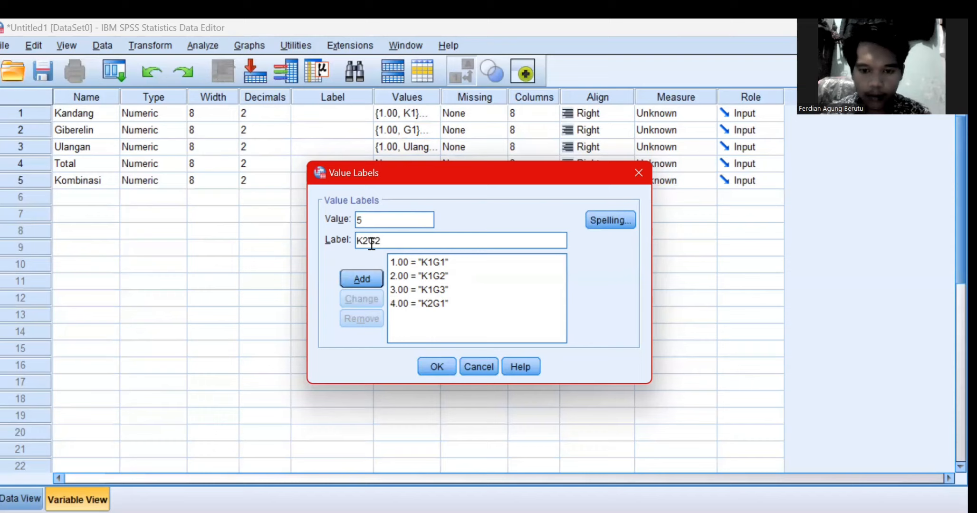
{"action": "key", "text": "Return"}
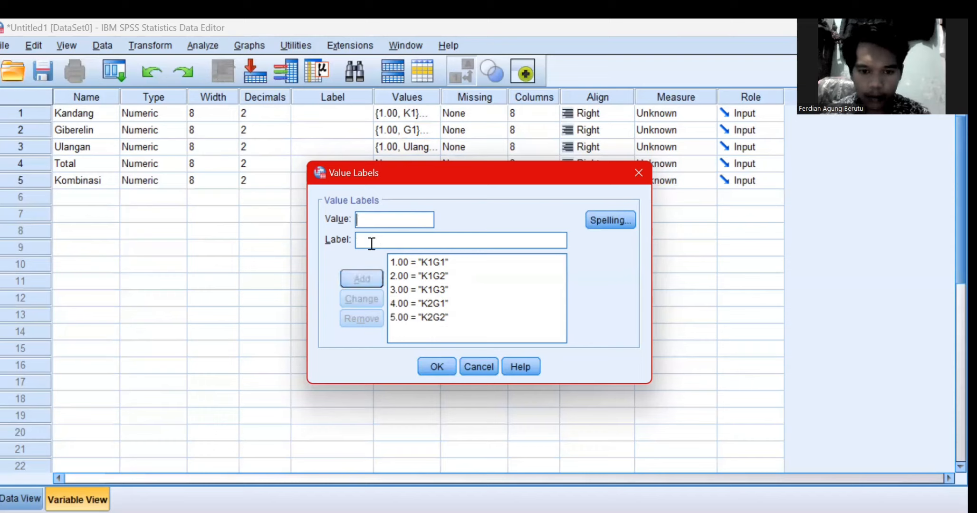
{"action": "type", "text": "6"}
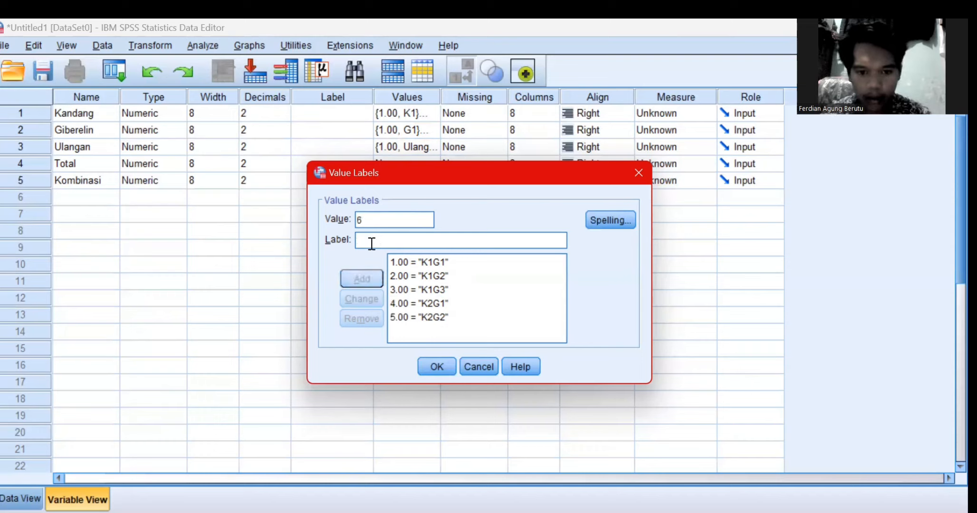
{"action": "type", "text": "K2G3"}
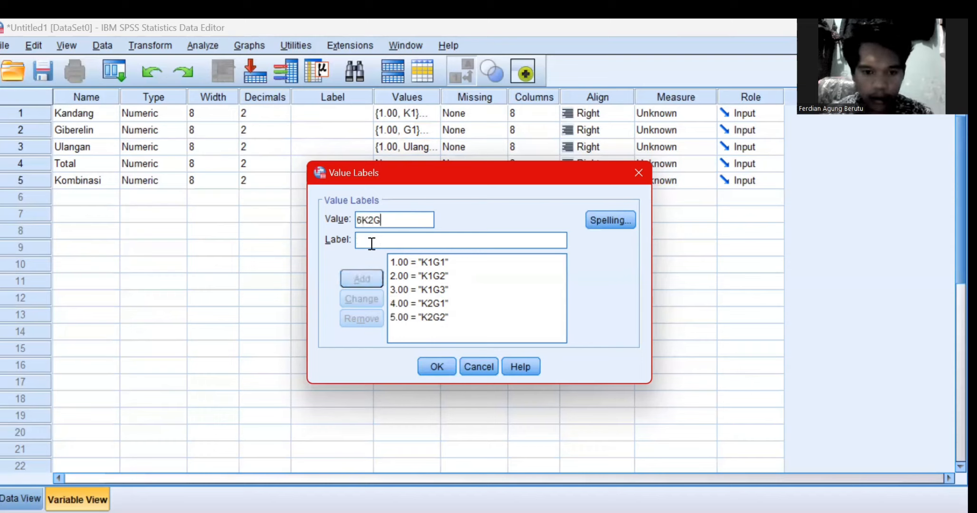
{"action": "key", "text": "BackSpace"}
{"action": "key", "text": "BackSpace"}
{"action": "key", "text": "BackSpace"}
{"action": "key", "text": "BackSpace"}
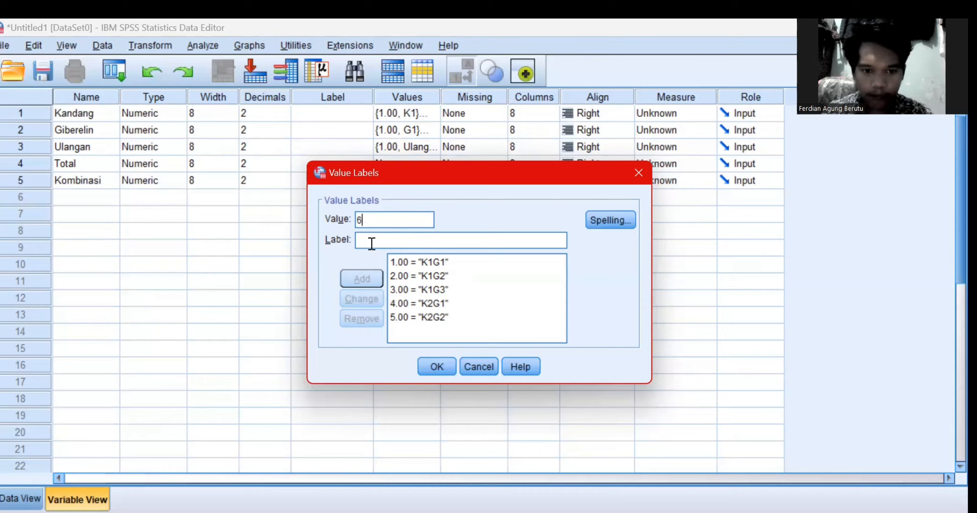
{"action": "type", "text": "K2G3"}
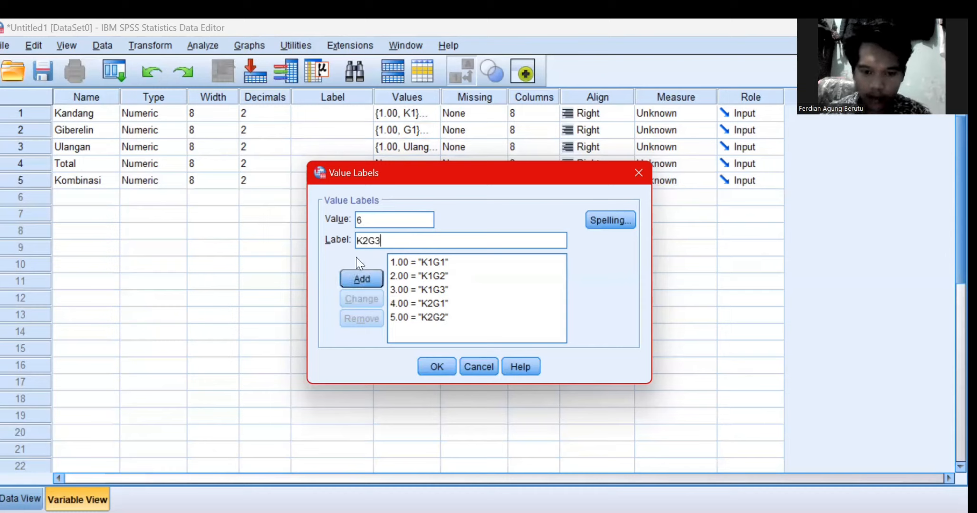
{"action": "key", "text": "Return"}
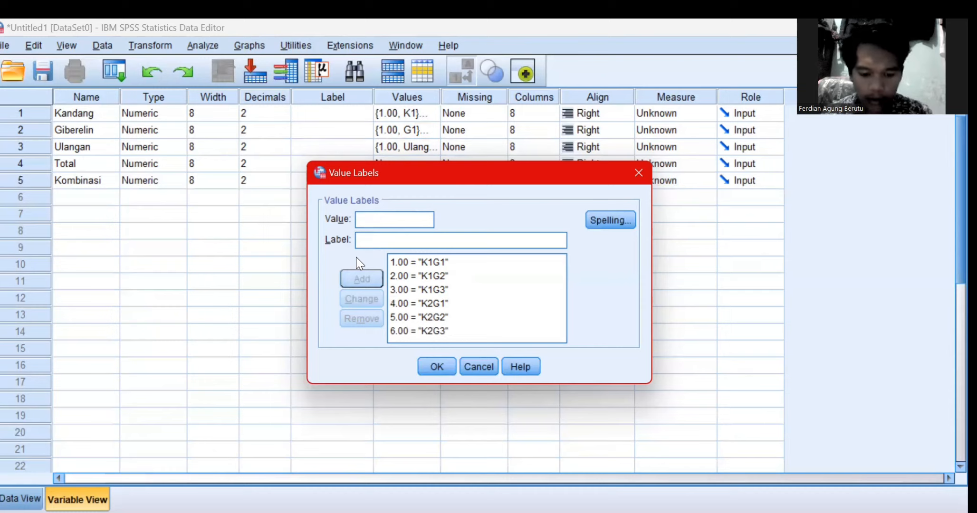
Add the value label 7 = K3G1 to the Kombinasi variable.
{"action": "type", "text": "7"}
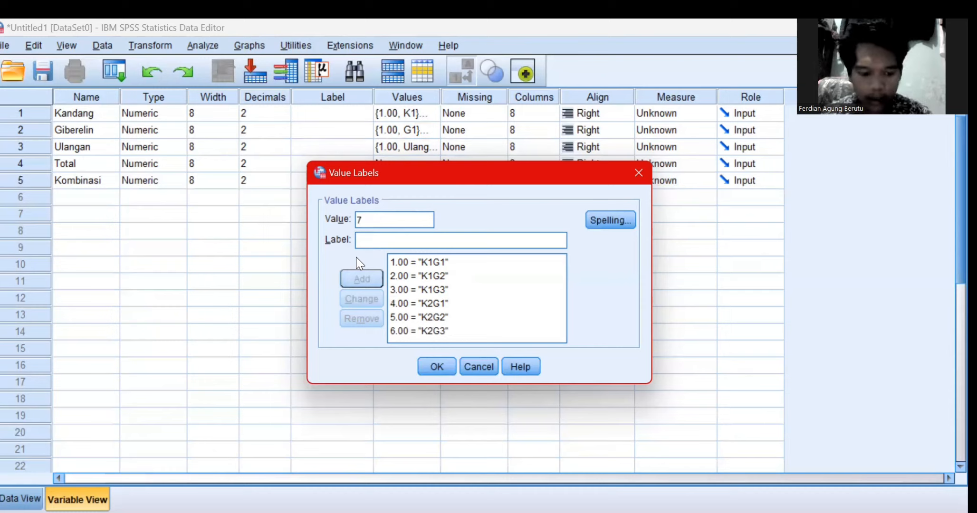
{"action": "type", "text": "K3G1"}
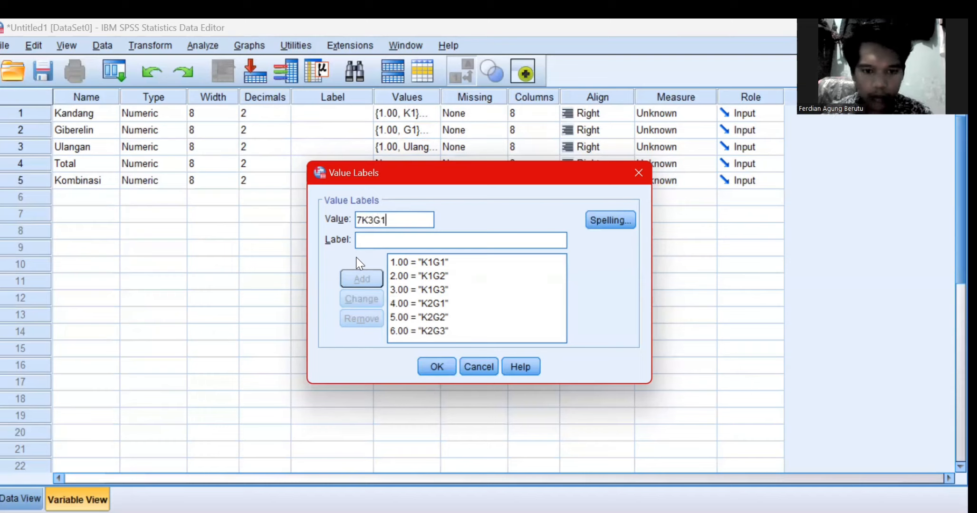
{"action": "left_click_drag", "start_coordinate": [390, 223], "coordinate": [357, 220]}
{"action": "type", "text": "7"}
{"action": "left_click", "coordinate": [364, 238]}
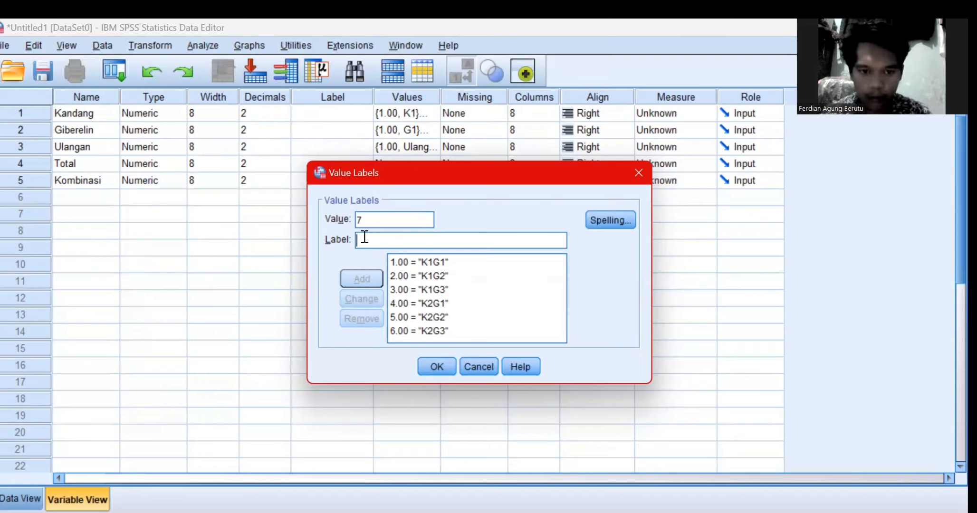
{"action": "type", "text": "K3G1"}
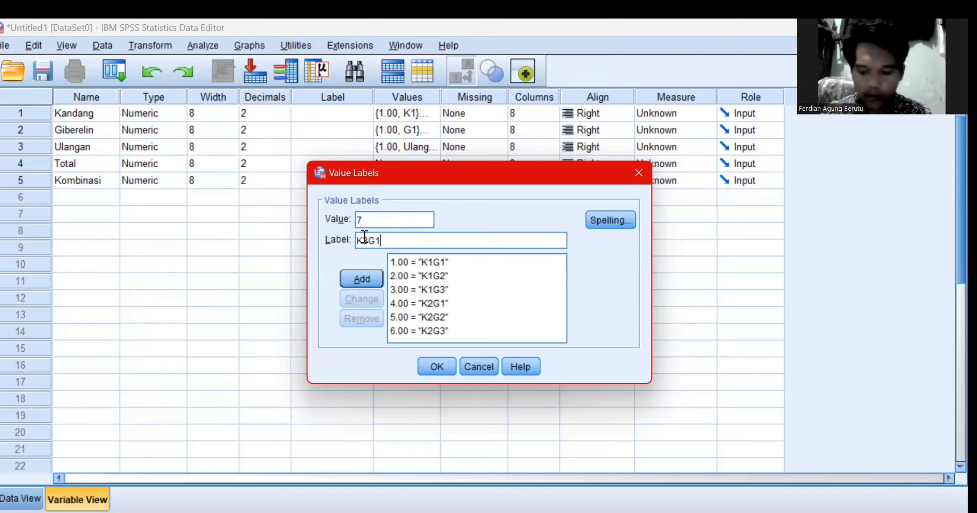
{"action": "key", "text": "Return"}
Add the remaining Kombinasi value labels, 8 = K3G2 and 9 = K3G3, and apply the label list.
{"action": "type", "text": "8"}
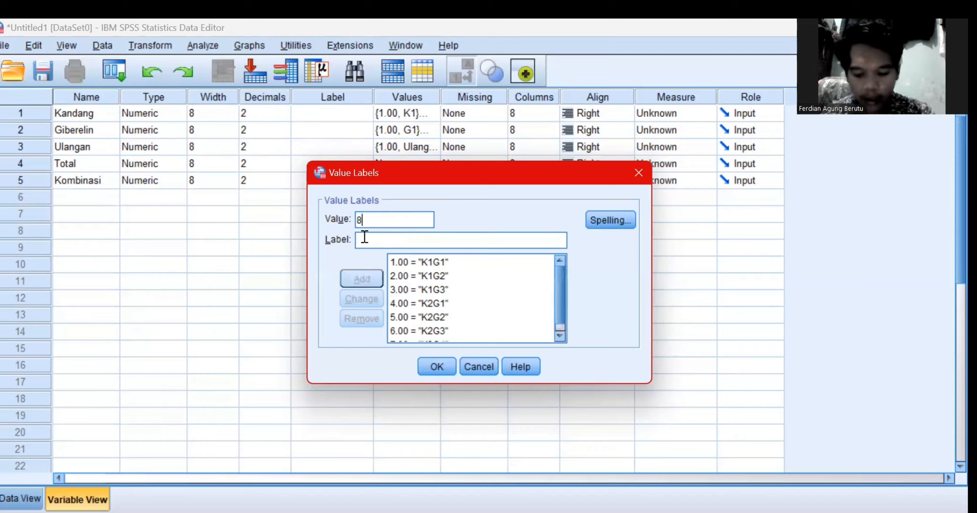
{"action": "left_click", "coordinate": [364, 237]}
{"action": "type", "text": "K3"}
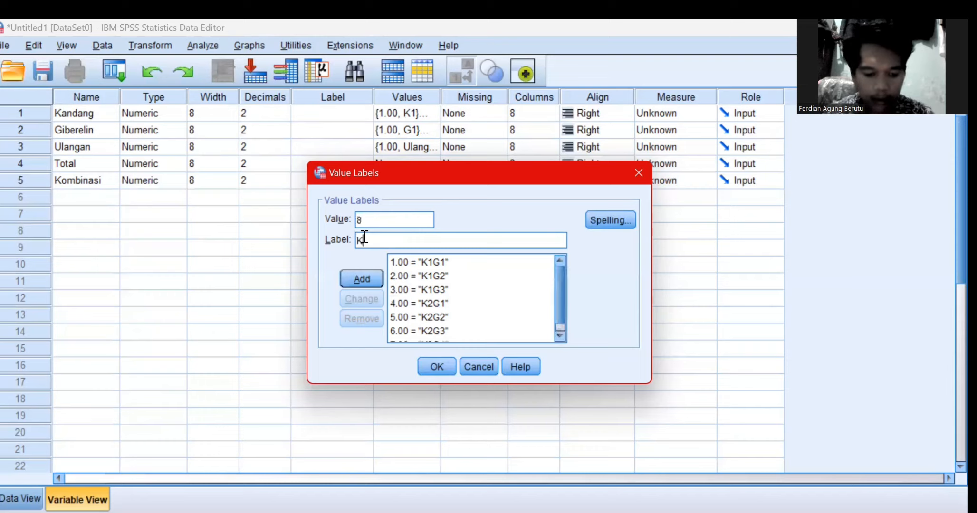
{"action": "type", "text": "G2"}
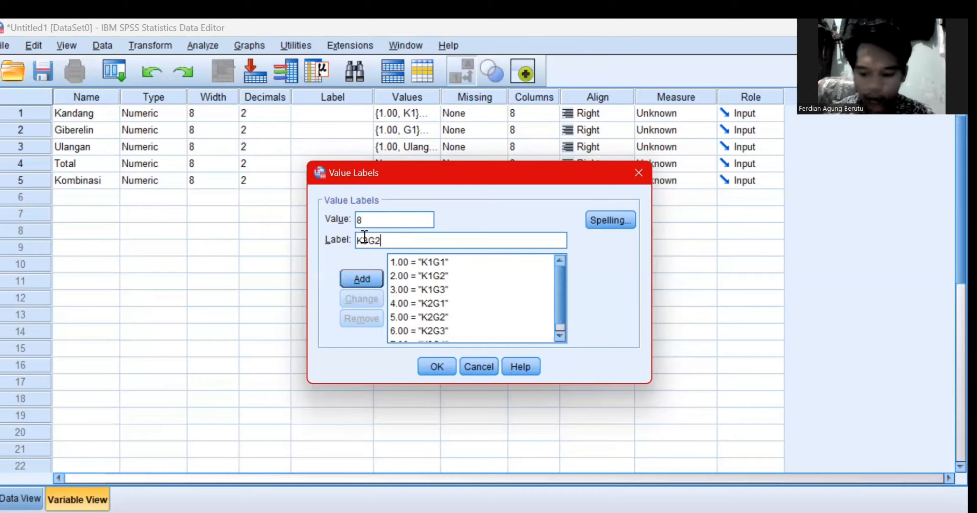
{"action": "key", "text": "Return"}
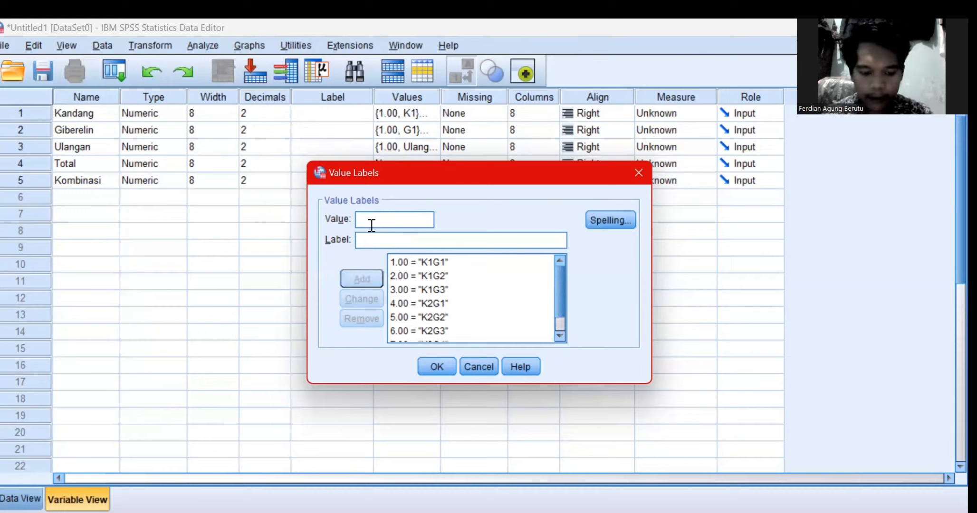
{"action": "type", "text": "9"}
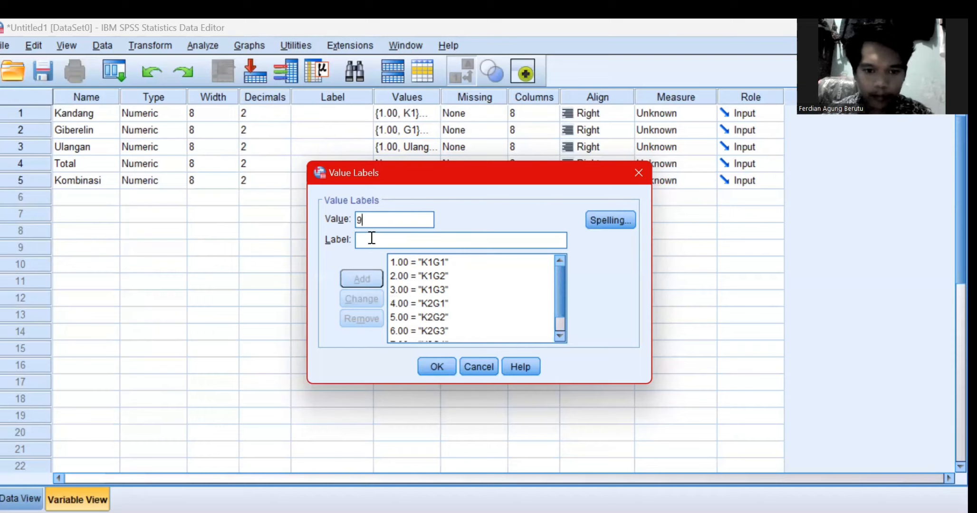
{"action": "left_click", "coordinate": [372, 237]}
{"action": "type", "text": "K3G3"}
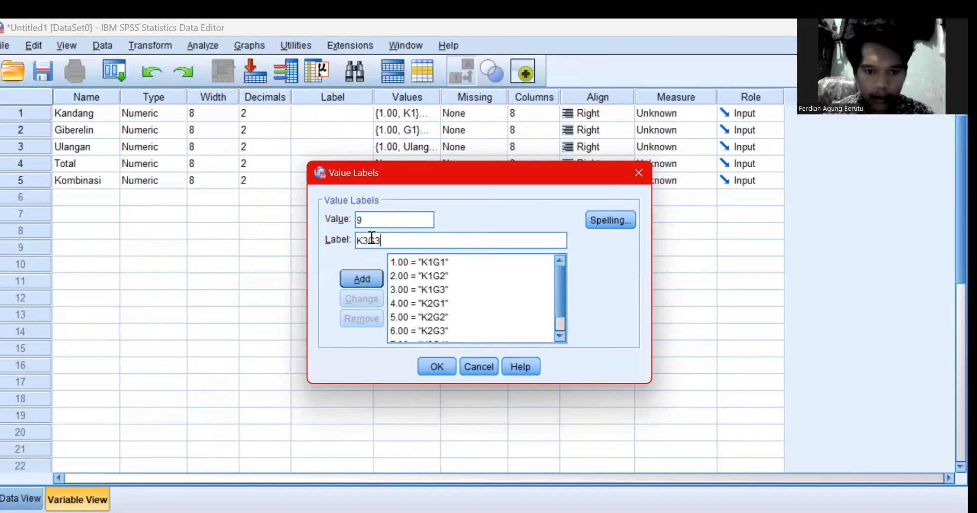
{"action": "left_click", "coordinate": [361, 278]}
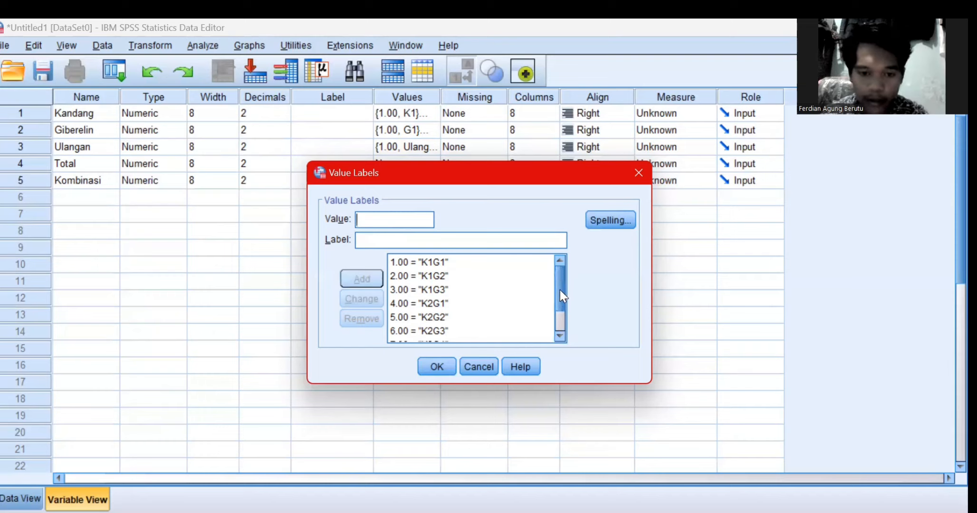
{"action": "left_click_drag", "start_coordinate": [559, 289], "coordinate": [555, 271]}
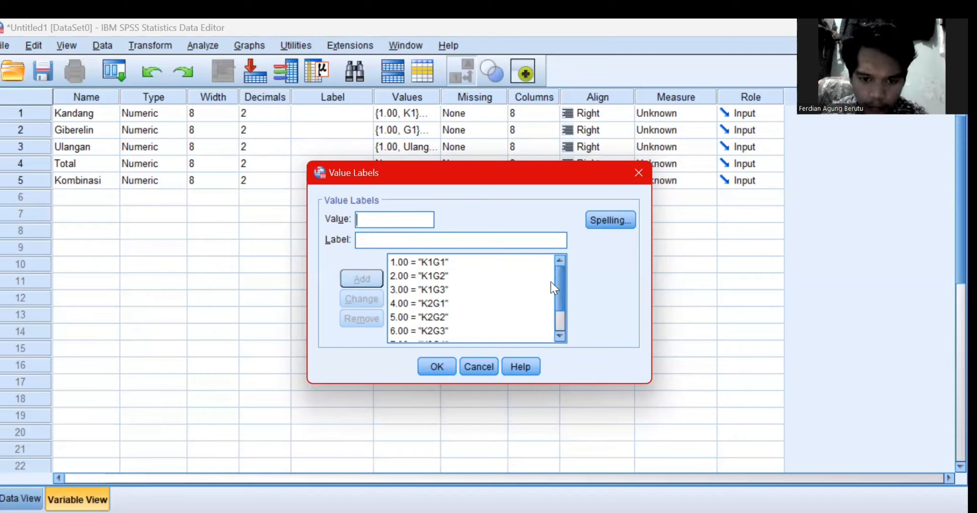
{"action": "scroll", "coordinate": [551, 282], "scroll_direction": "down", "scroll_amount": 3}
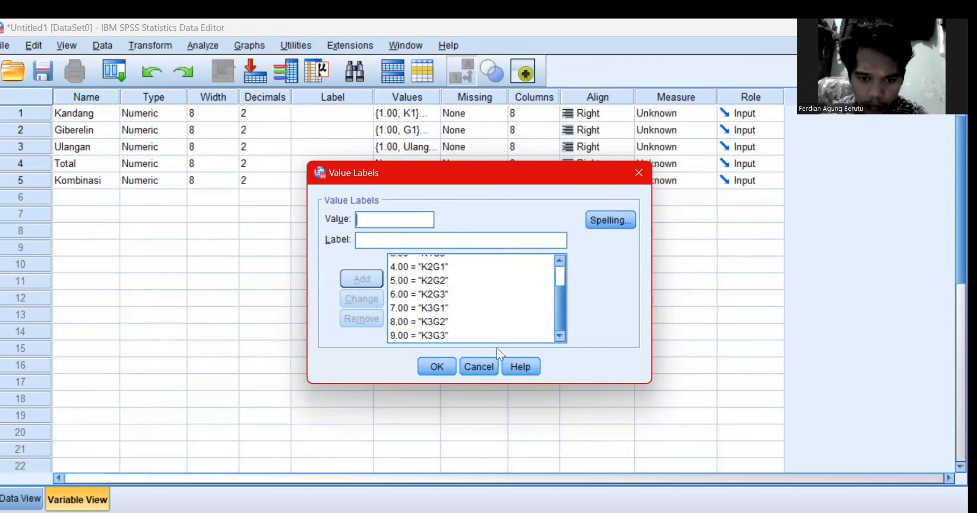
{"action": "left_click", "coordinate": [439, 364]}
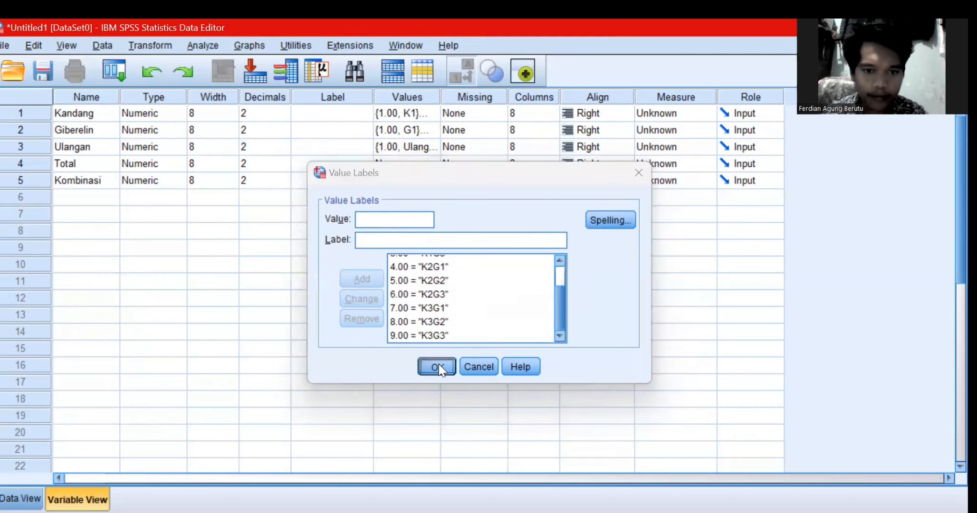
Paste the copied experiment data into the data grid, starting at row 1 of the Kandang column.
{"action": "left_click", "coordinate": [19, 497]}
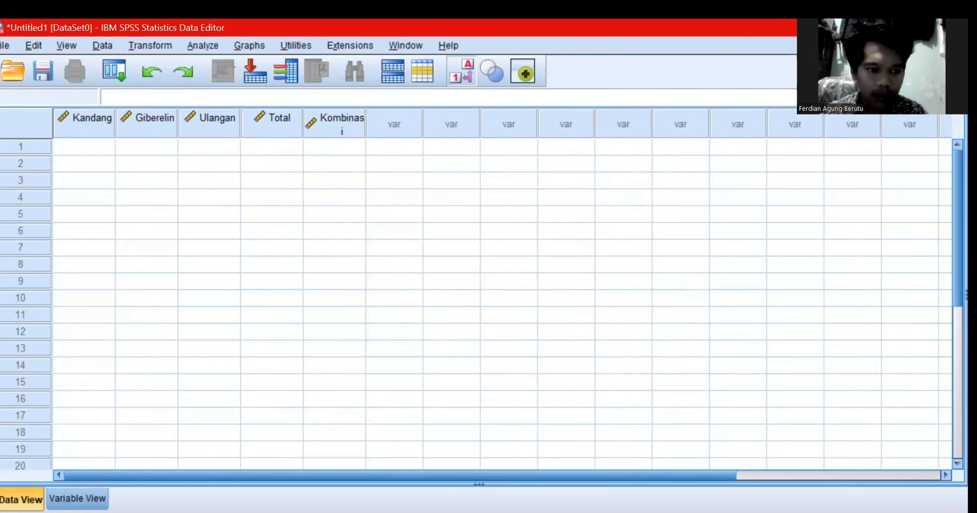
{"action": "key", "text": "alt+Tab"}
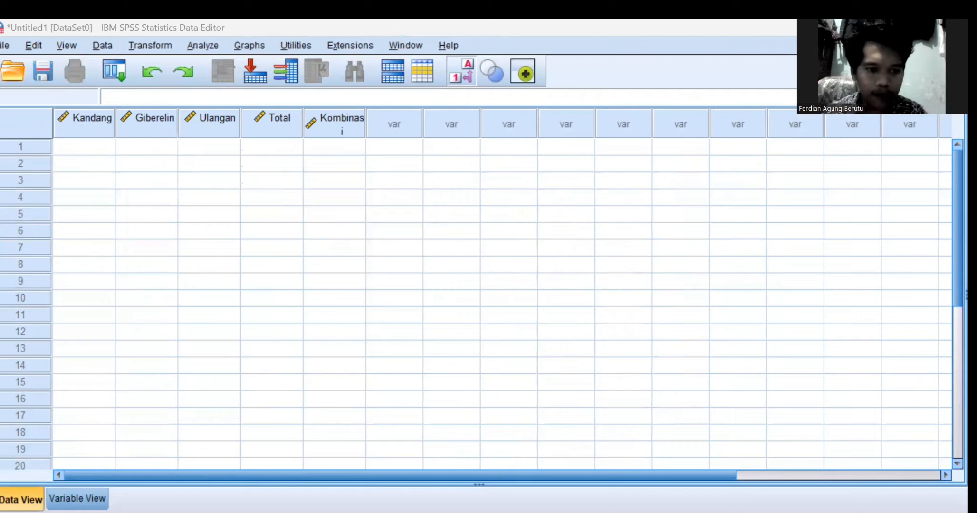
{"action": "left_click_drag", "start_coordinate": [304, 475], "coordinate": [304, 467]}
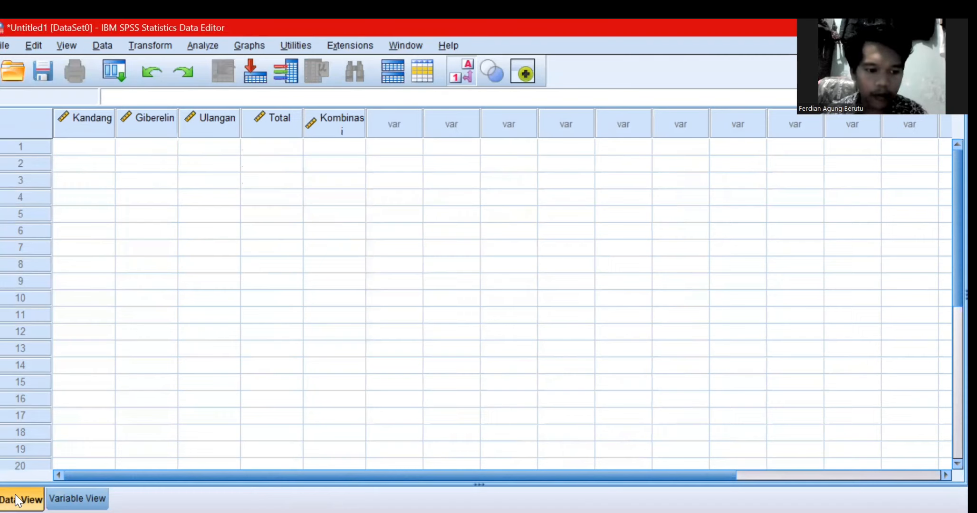
{"action": "left_click", "coordinate": [35, 487]}
{"action": "left_click", "coordinate": [93, 146]}
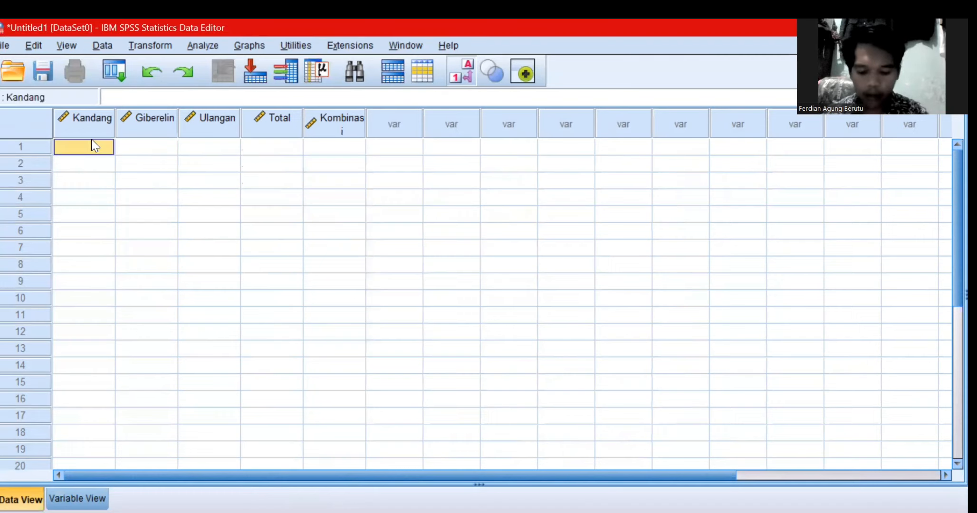
{"action": "key", "text": "ctrl+v"}
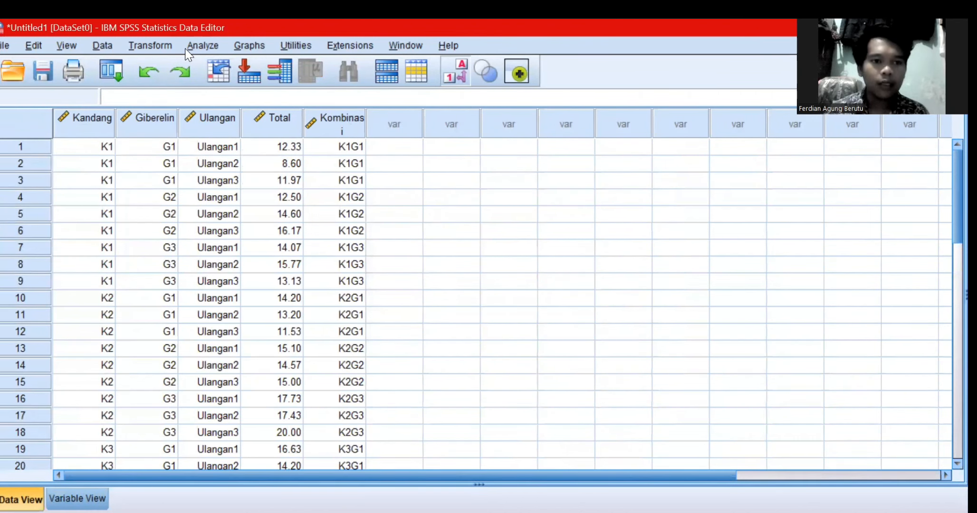
Start a Univariate General Linear Model analysis with Total as the dependent variable.
{"action": "left_click", "coordinate": [200, 45]}
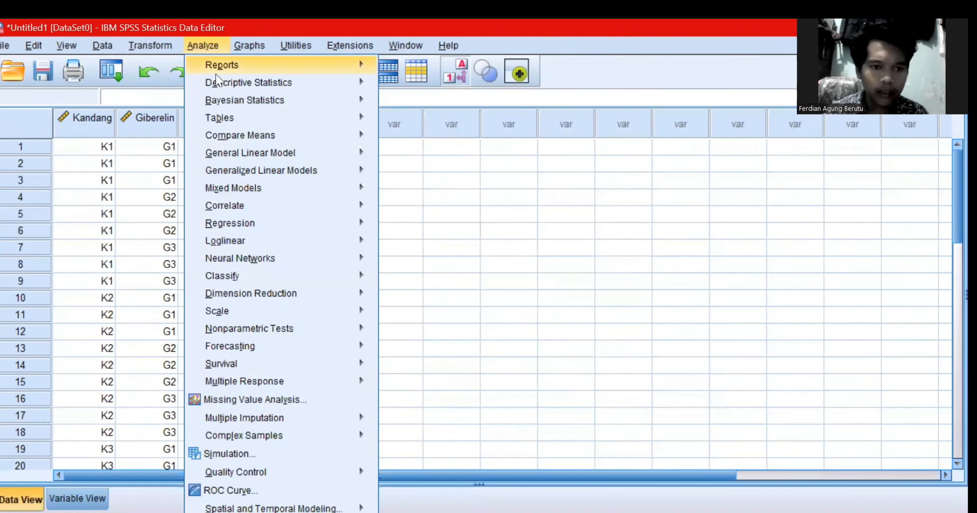
{"action": "mouse_move", "coordinate": [255, 156]}
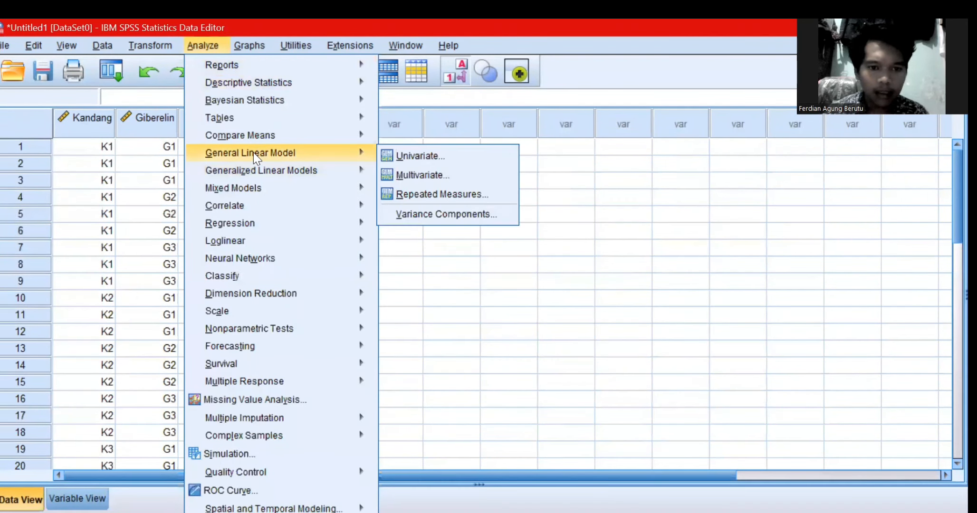
{"action": "left_click", "coordinate": [395, 156]}
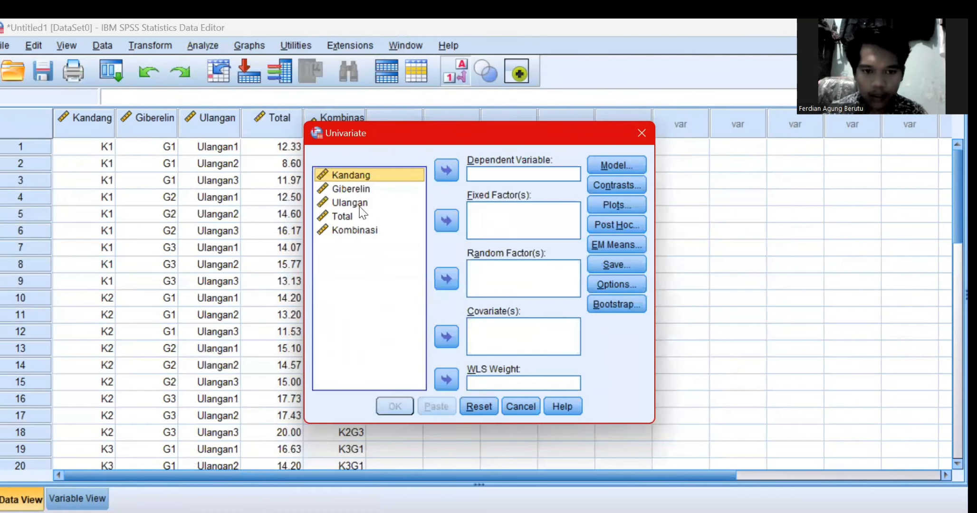
{"action": "left_click", "coordinate": [348, 216]}
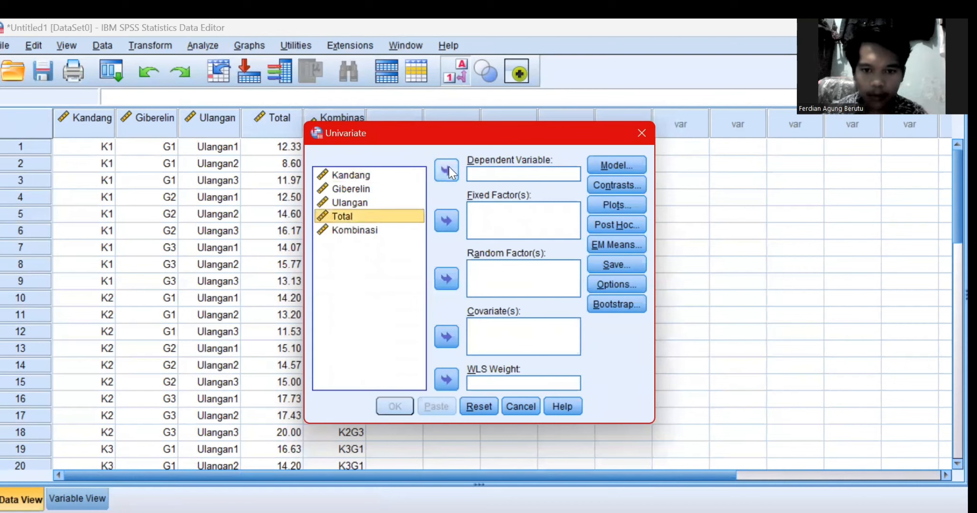
{"action": "left_click", "coordinate": [452, 167]}
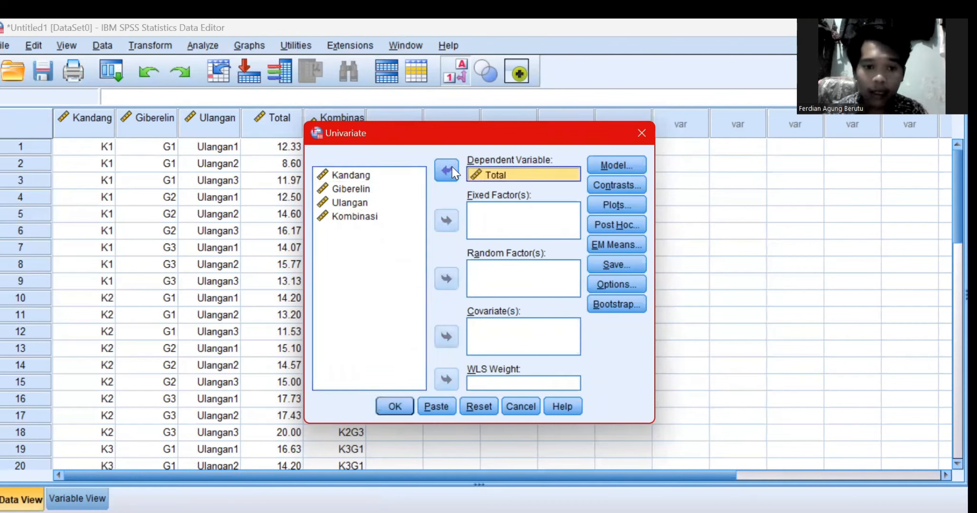
Add Kandang and Giberelin as fixed factors of the Univariate analysis.
{"action": "left_click", "coordinate": [369, 175]}
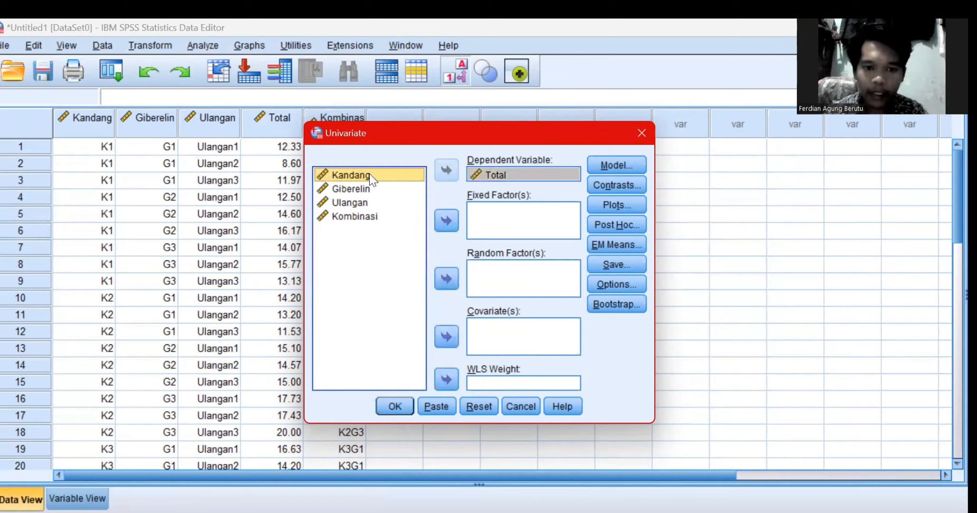
{"action": "left_click", "coordinate": [445, 219]}
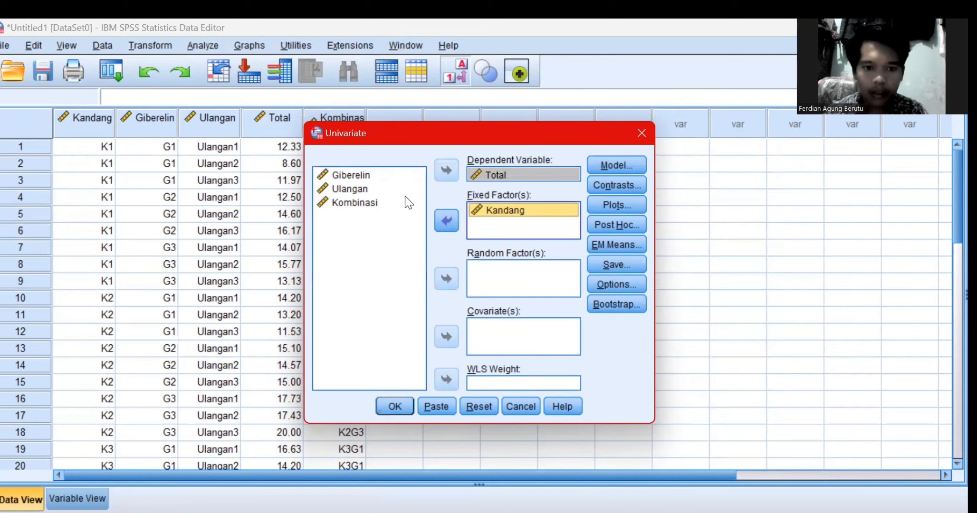
{"action": "left_click", "coordinate": [365, 175]}
{"action": "left_click", "coordinate": [441, 218]}
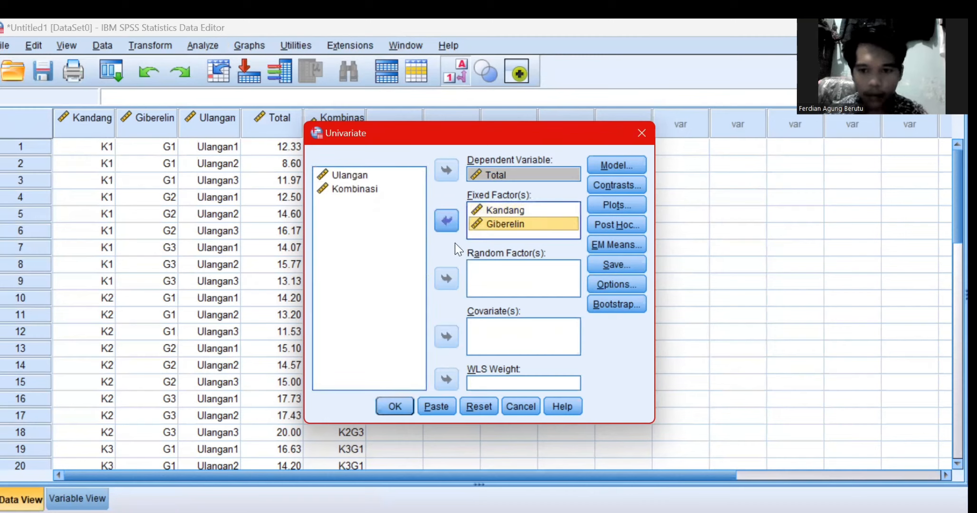
Switch the Univariate model specification to built terms and add Kandang and Giberelin as separate terms.
{"action": "left_click", "coordinate": [613, 165]}
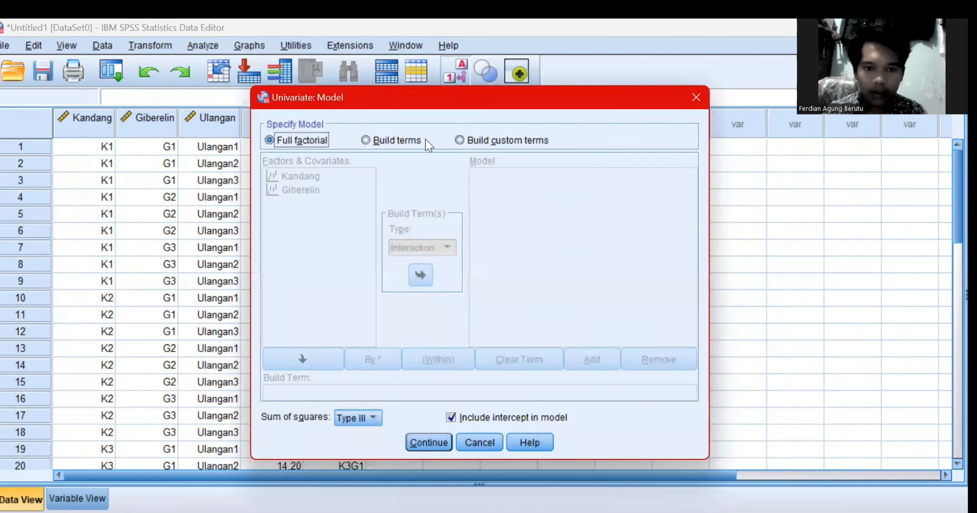
{"action": "left_click", "coordinate": [422, 141]}
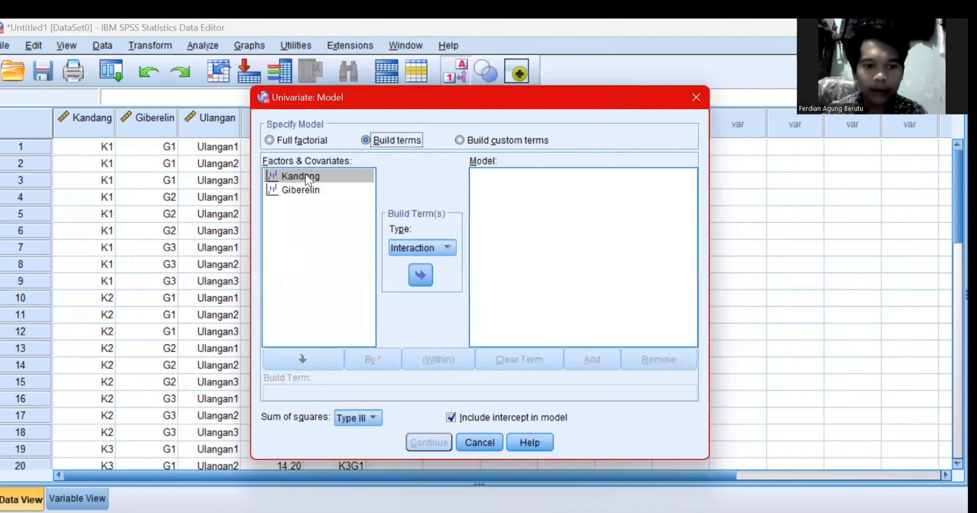
{"action": "left_click", "coordinate": [421, 275]}
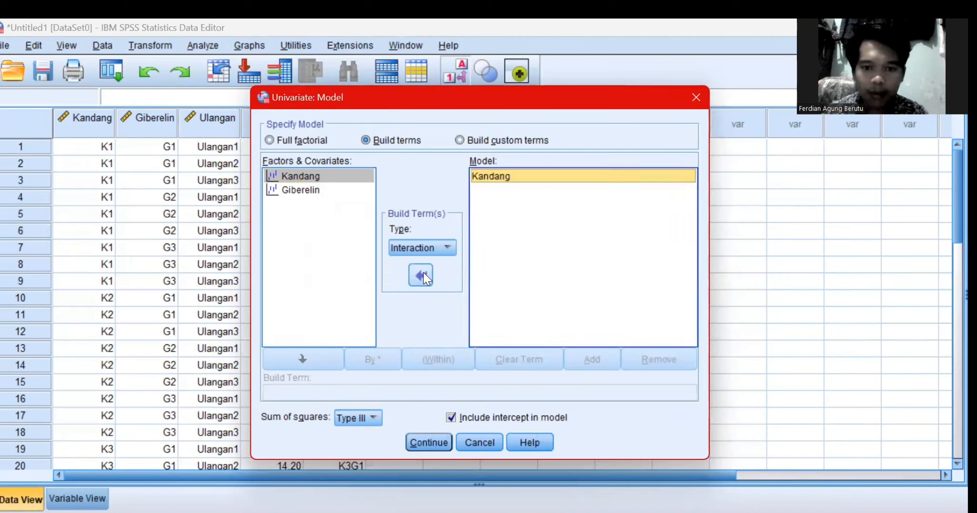
{"action": "left_click", "coordinate": [305, 187]}
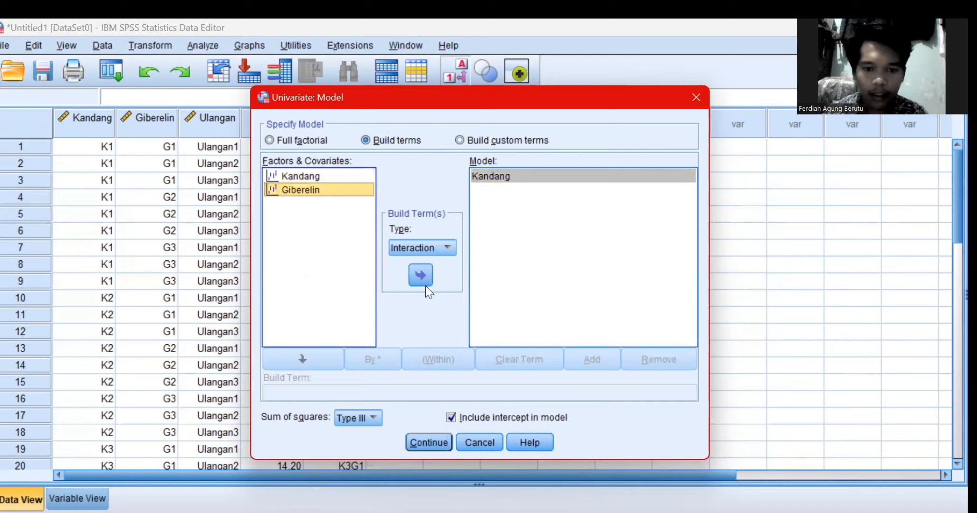
{"action": "left_click", "coordinate": [420, 275]}
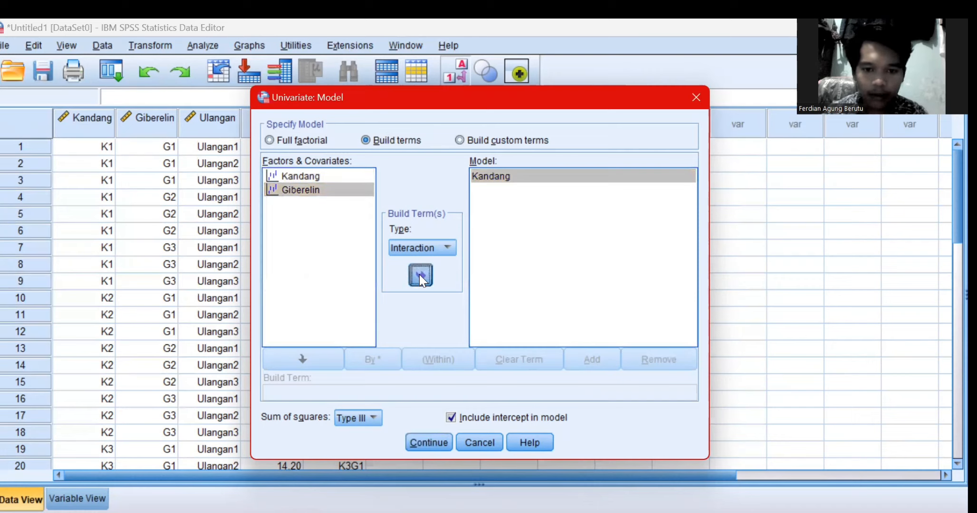
Add the Giberelin*Kandang interaction term to the Univariate model and apply the model specification.
{"action": "left_click", "coordinate": [301, 177]}
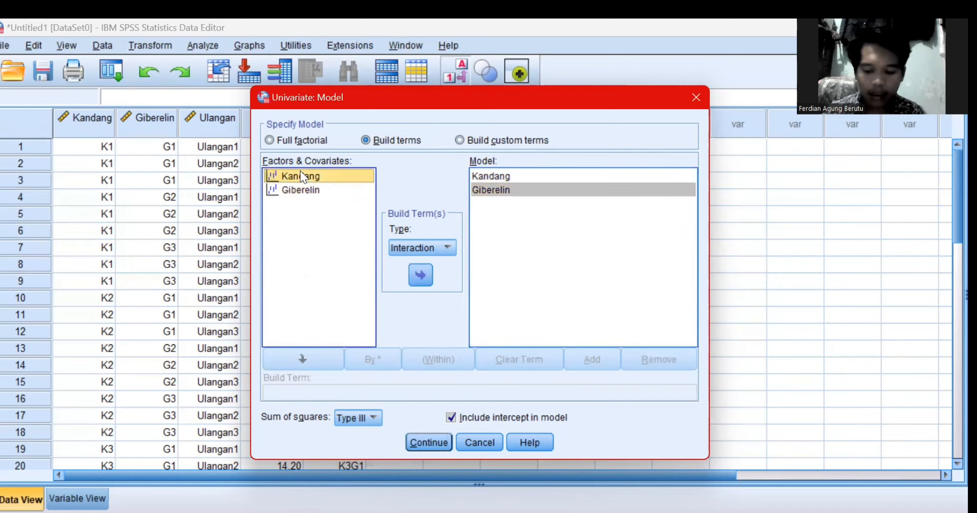
{"action": "left_click", "coordinate": [298, 191], "text": "shift"}
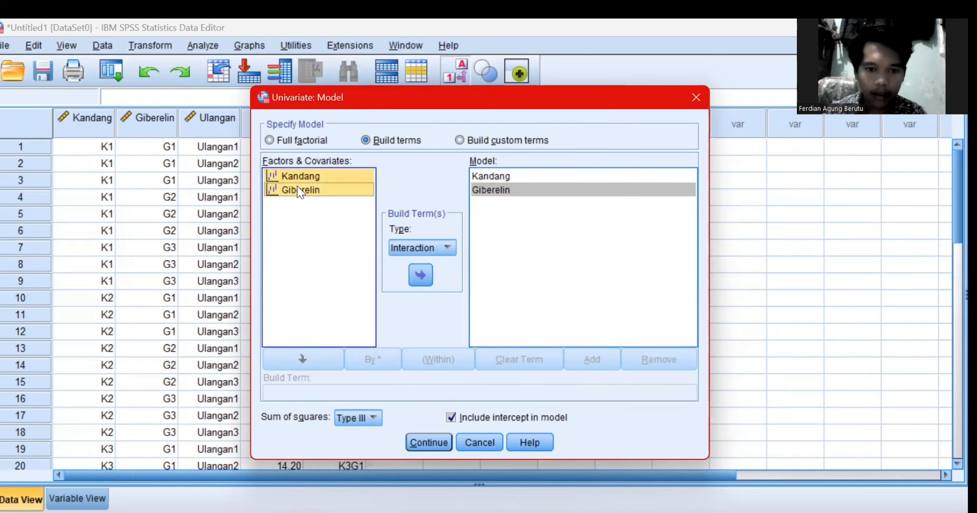
{"action": "left_click", "coordinate": [413, 275]}
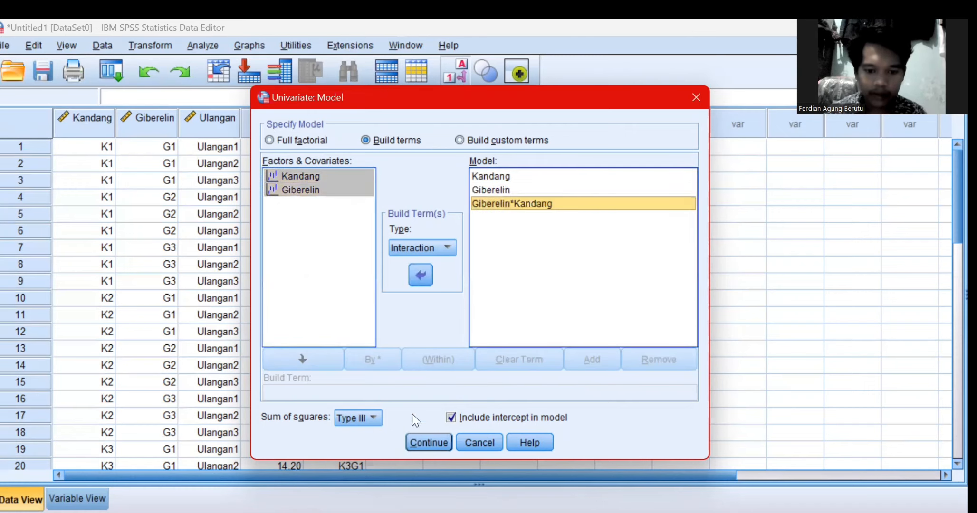
{"action": "left_click", "coordinate": [418, 442]}
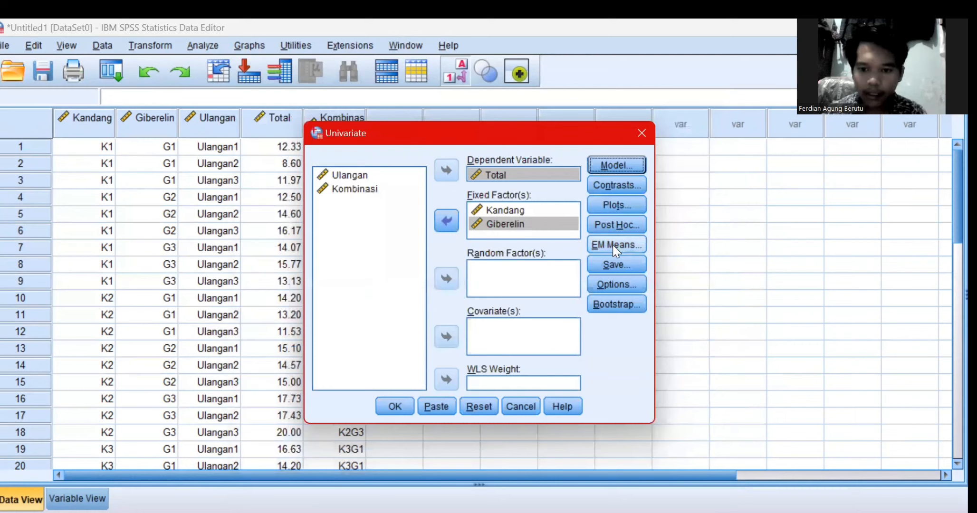
Set the estimated marginal means to display for Kandang, Giberelin and Giberelin*Kandang.
{"action": "left_click", "coordinate": [612, 245]}
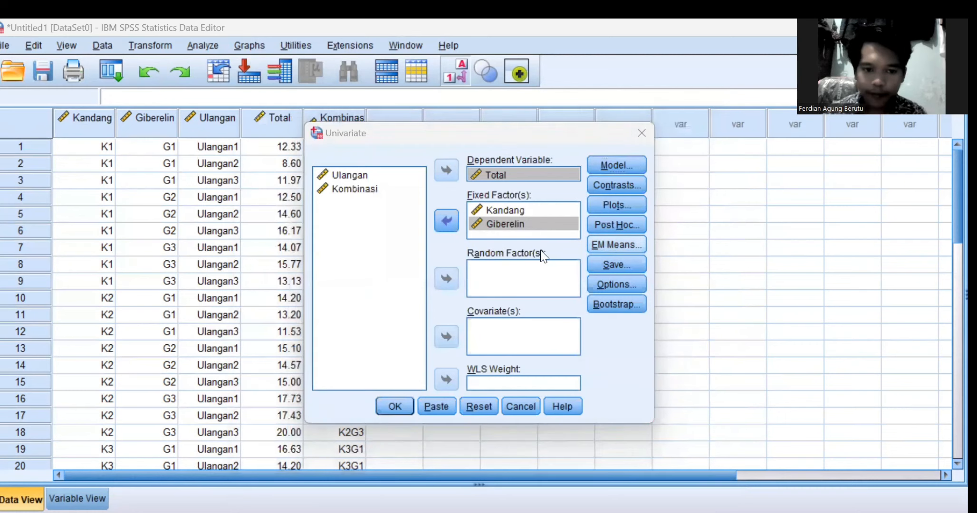
{"action": "left_click", "coordinate": [409, 242]}
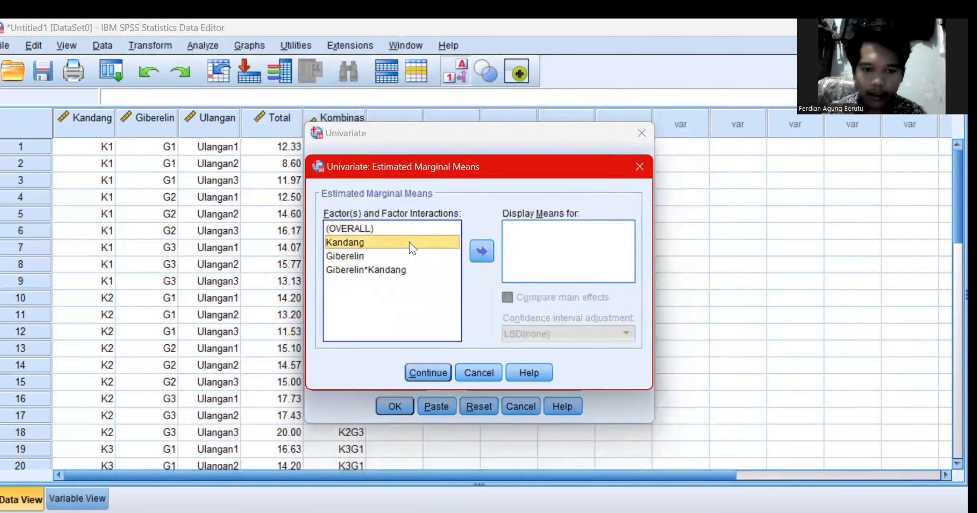
{"action": "left_click", "coordinate": [480, 249]}
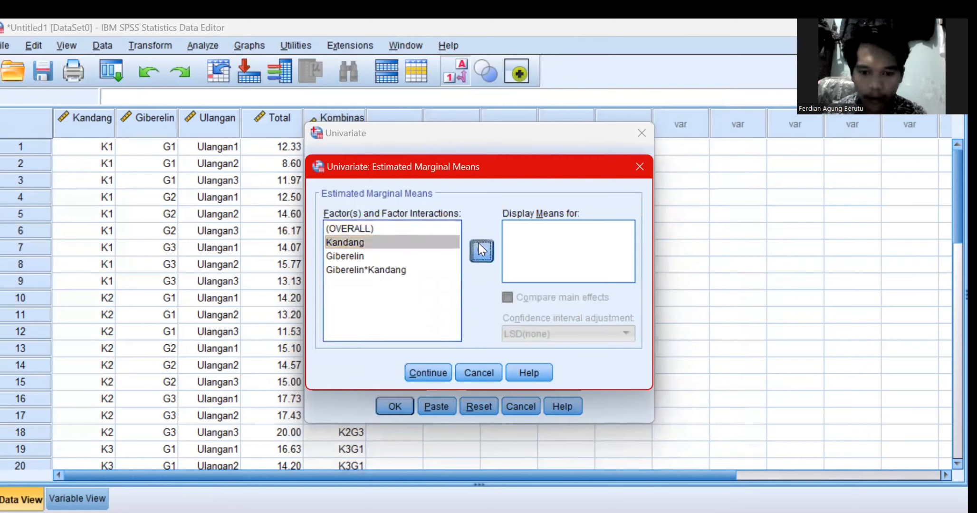
{"action": "left_click", "coordinate": [404, 255]}
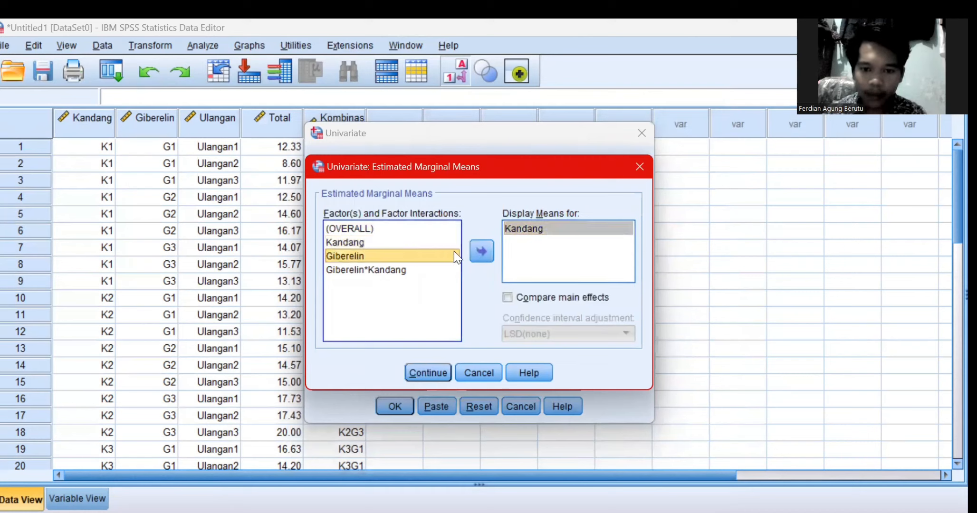
{"action": "left_click", "coordinate": [483, 250]}
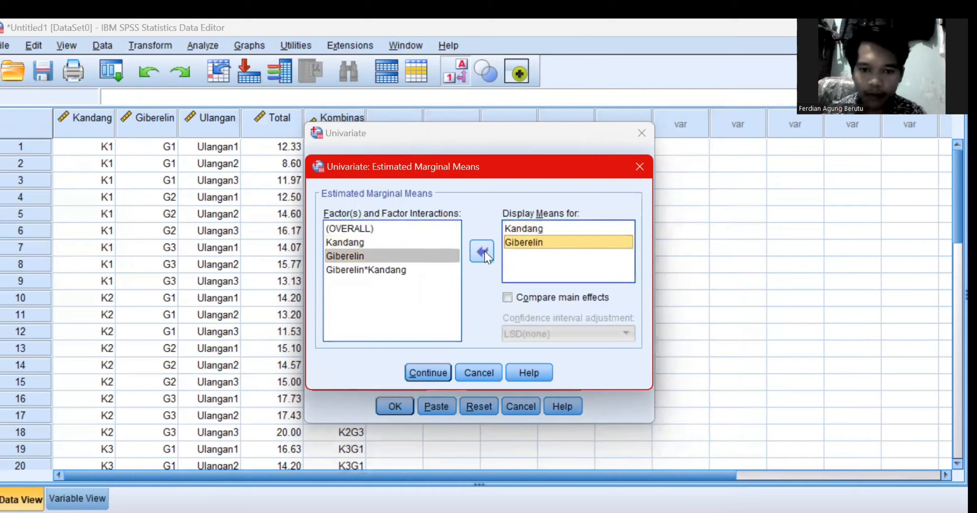
{"action": "left_click", "coordinate": [409, 269]}
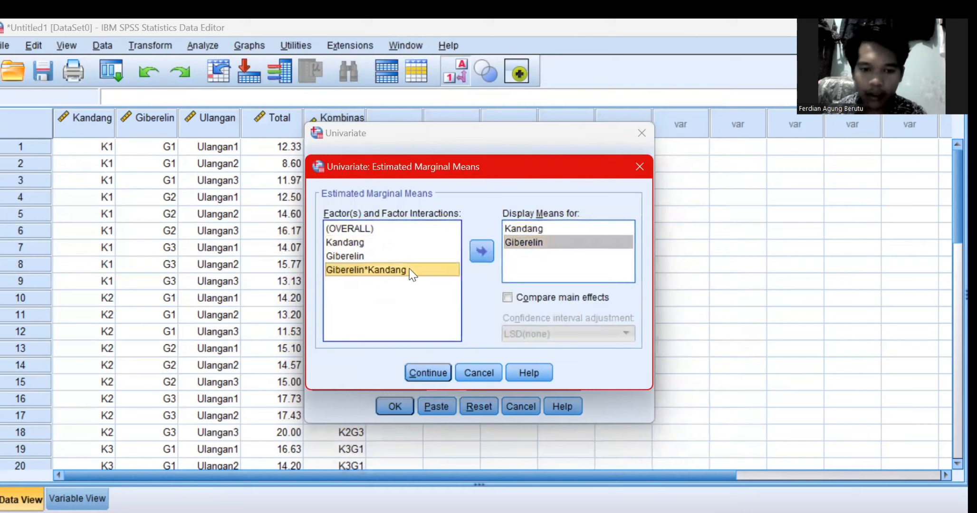
{"action": "left_click", "coordinate": [480, 251]}
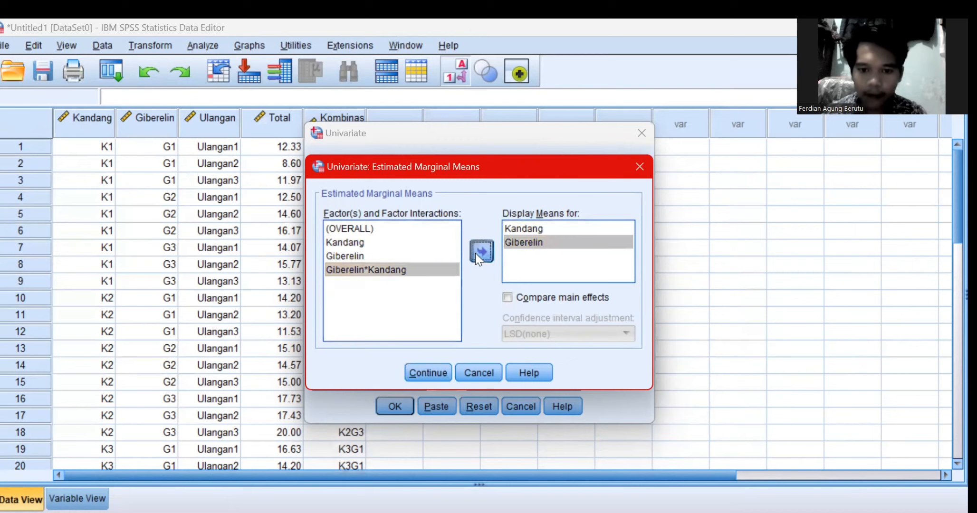
{"action": "left_click", "coordinate": [418, 369]}
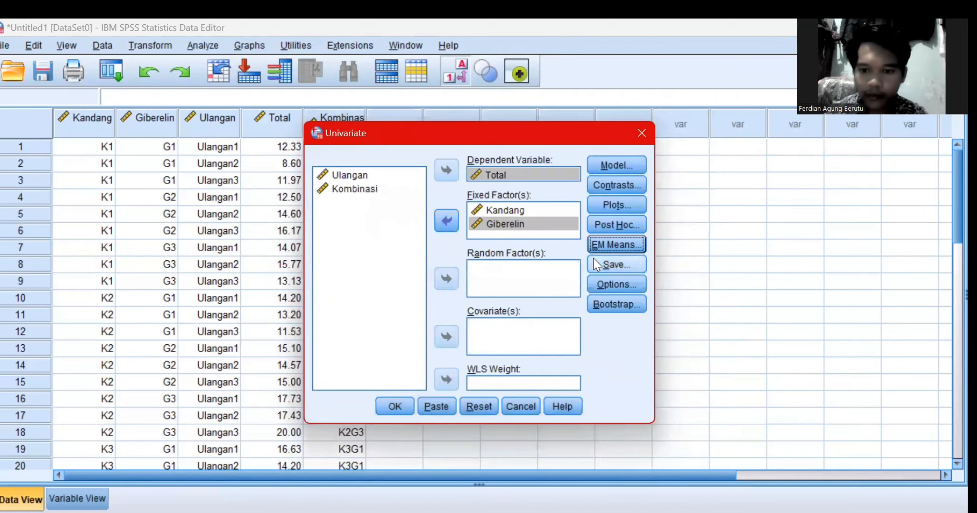
Set up Duncan post hoc tests for the Kandang and Giberelin factors.
{"action": "left_click", "coordinate": [616, 232]}
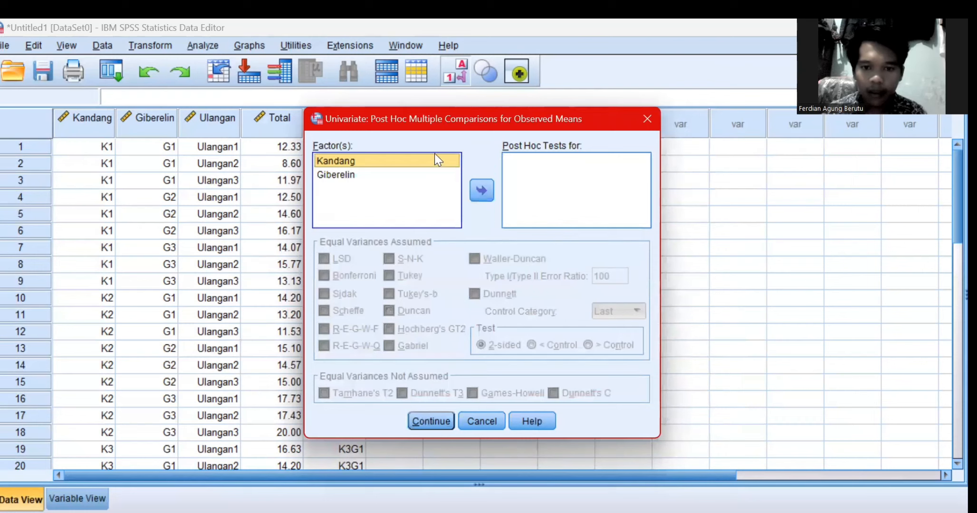
{"action": "left_click", "coordinate": [488, 189]}
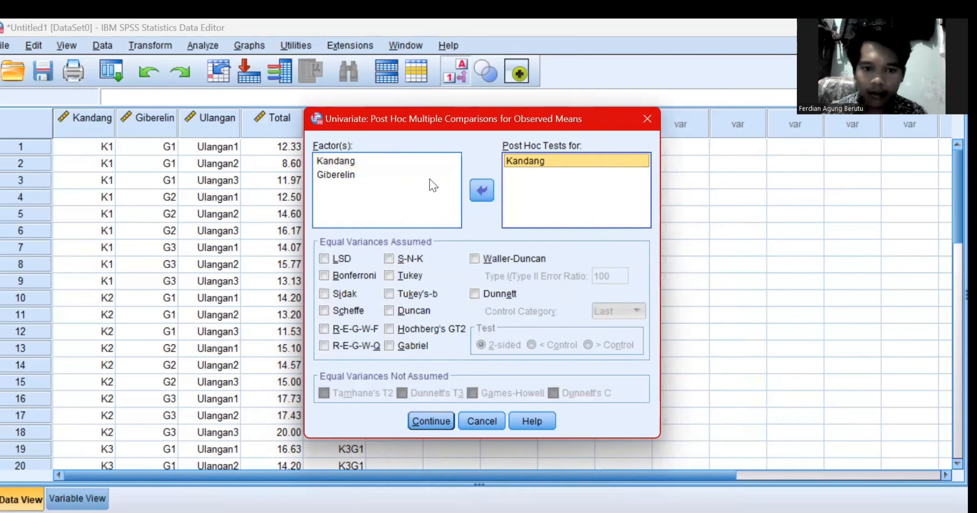
{"action": "left_click", "coordinate": [364, 175]}
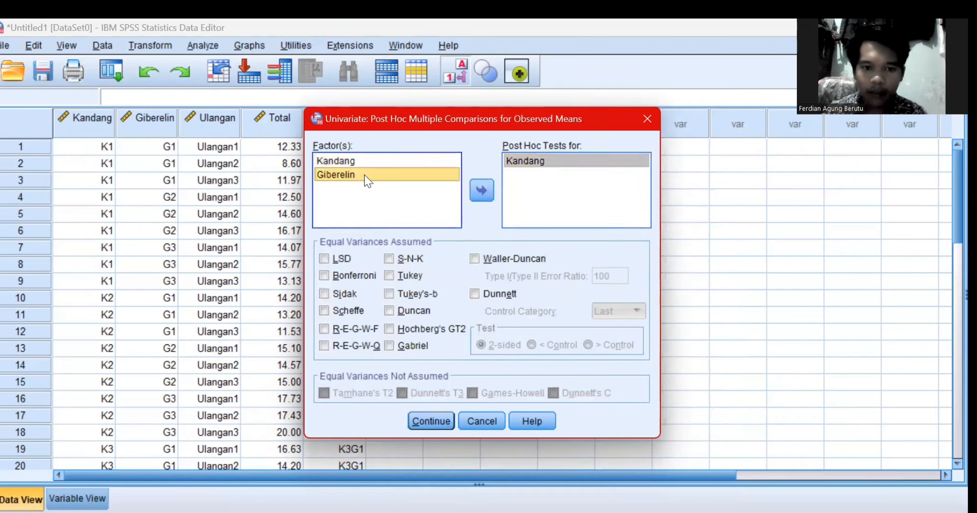
{"action": "left_click", "coordinate": [476, 192]}
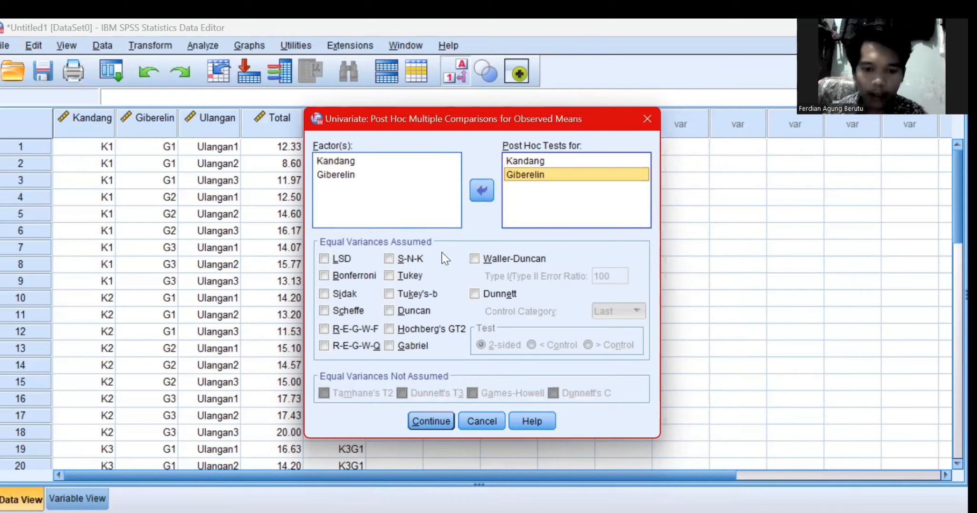
{"action": "left_click", "coordinate": [412, 311]}
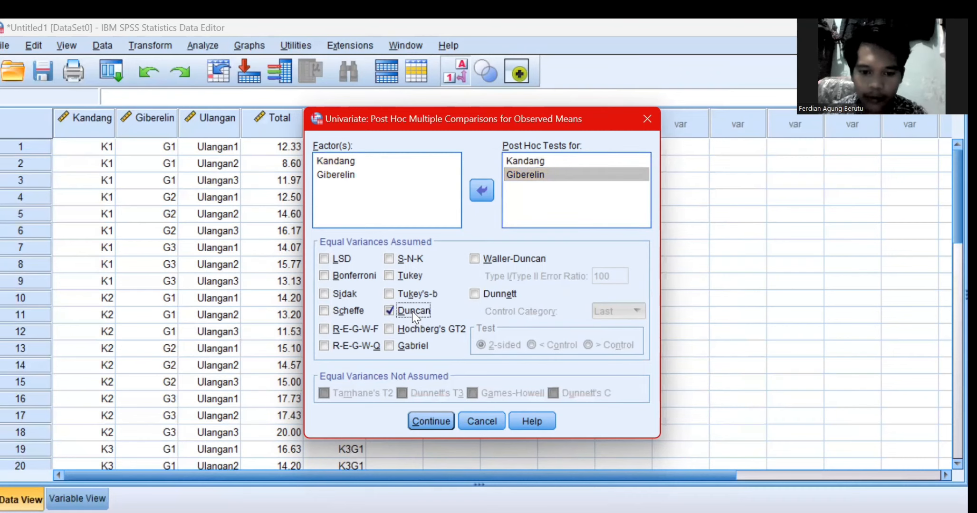
{"action": "left_click", "coordinate": [428, 422]}
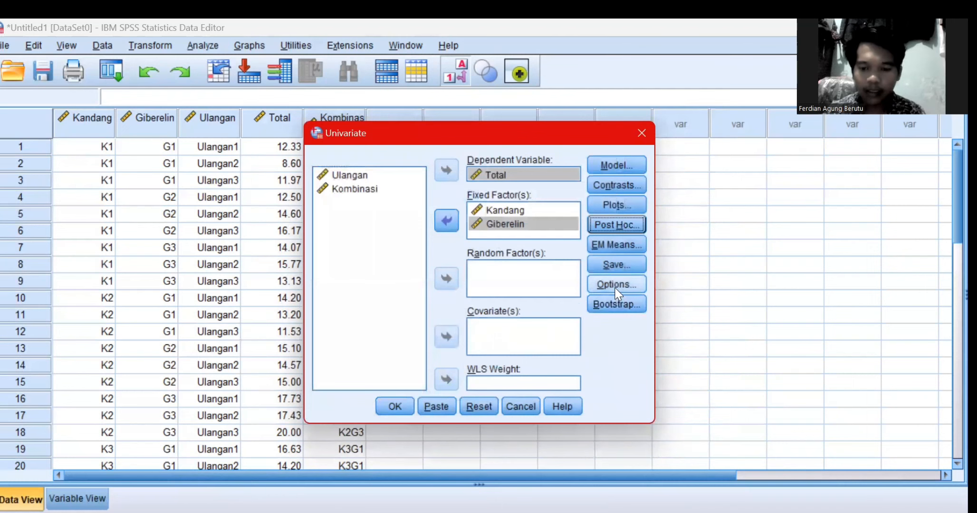
Run the Univariate analysis and examine the Tests of Between-Subjects Effects table for Total.
{"action": "left_click", "coordinate": [616, 285]}
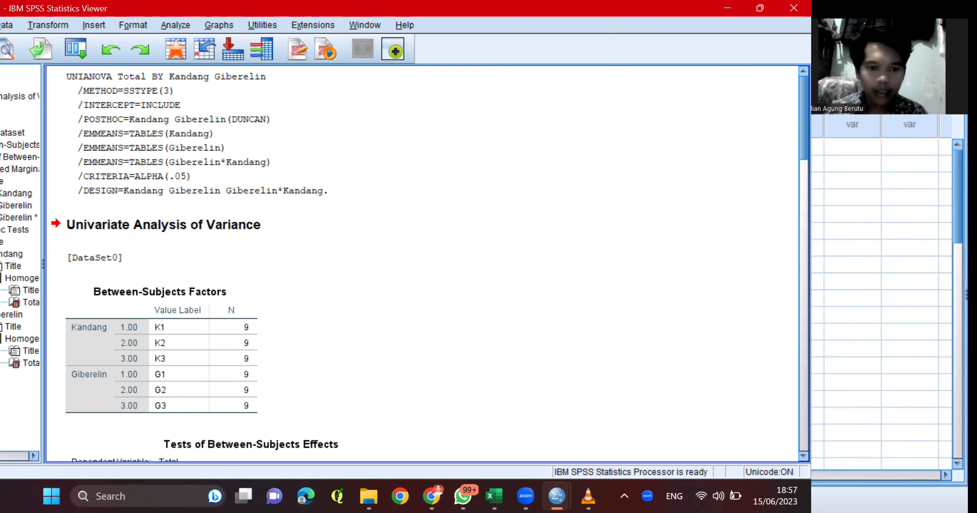
{"action": "scroll", "coordinate": [423, 264], "scroll_direction": "down", "scroll_amount": 5}
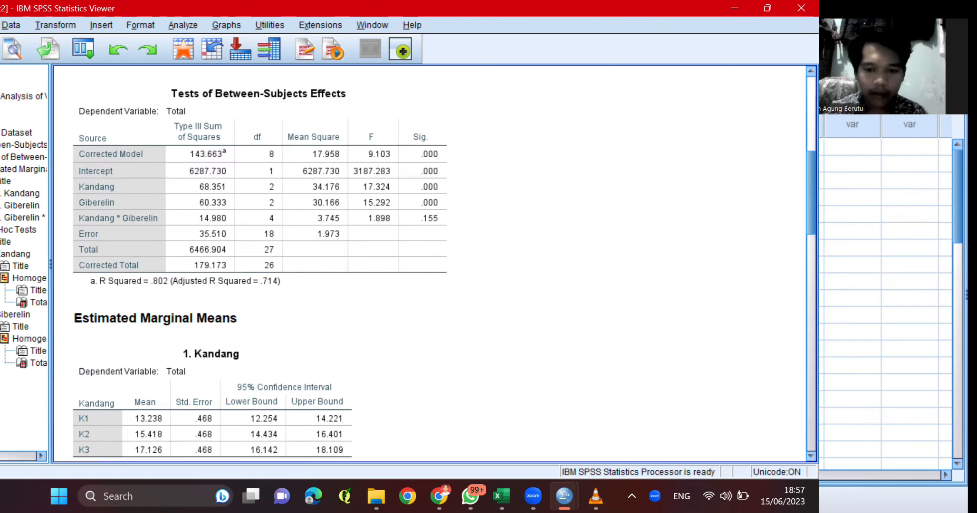